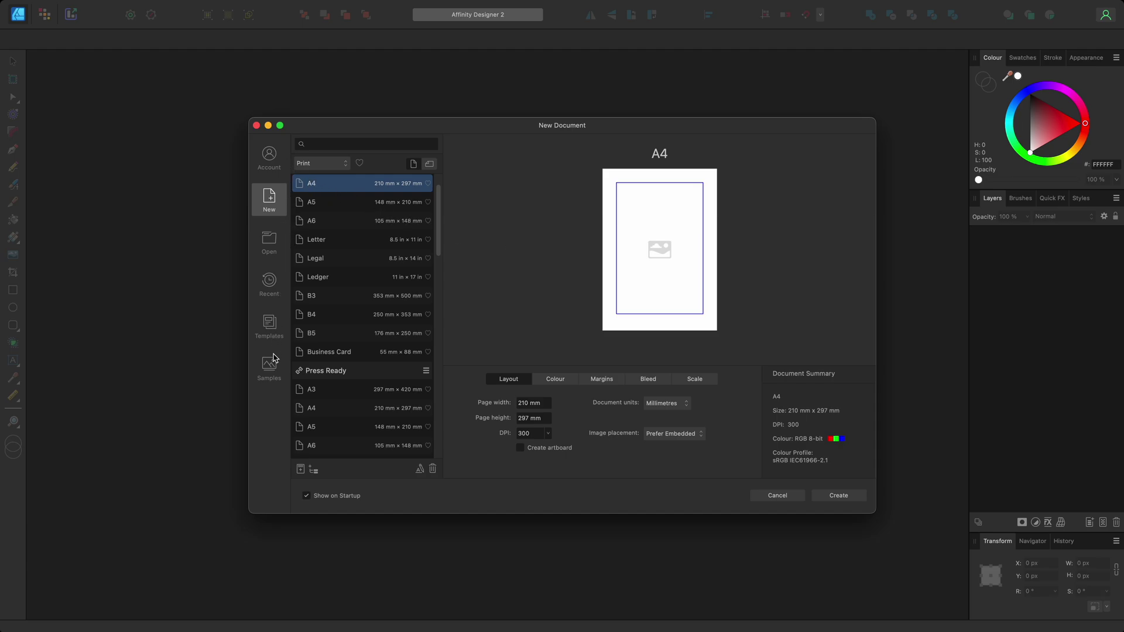
Step: Review the Account and add-ons page, then browse the Downloads folder containing Sushi Love.afdesign
left_click(268, 159)
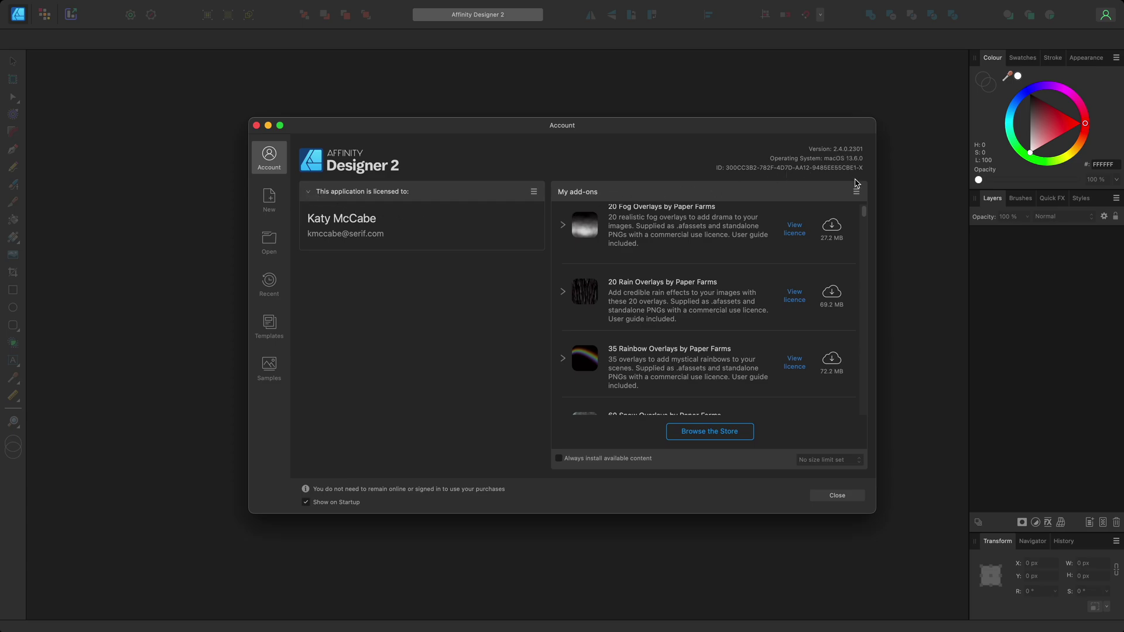
scroll(865, 217, "down", 1)
left_click_drag(866, 218, 870, 245)
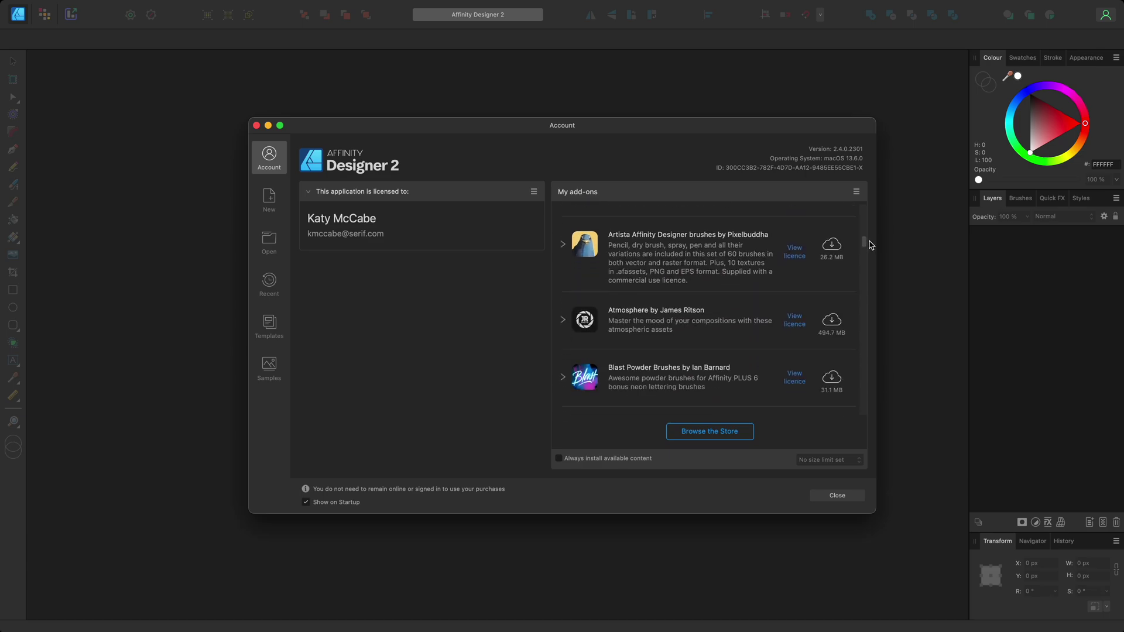
left_click(277, 205)
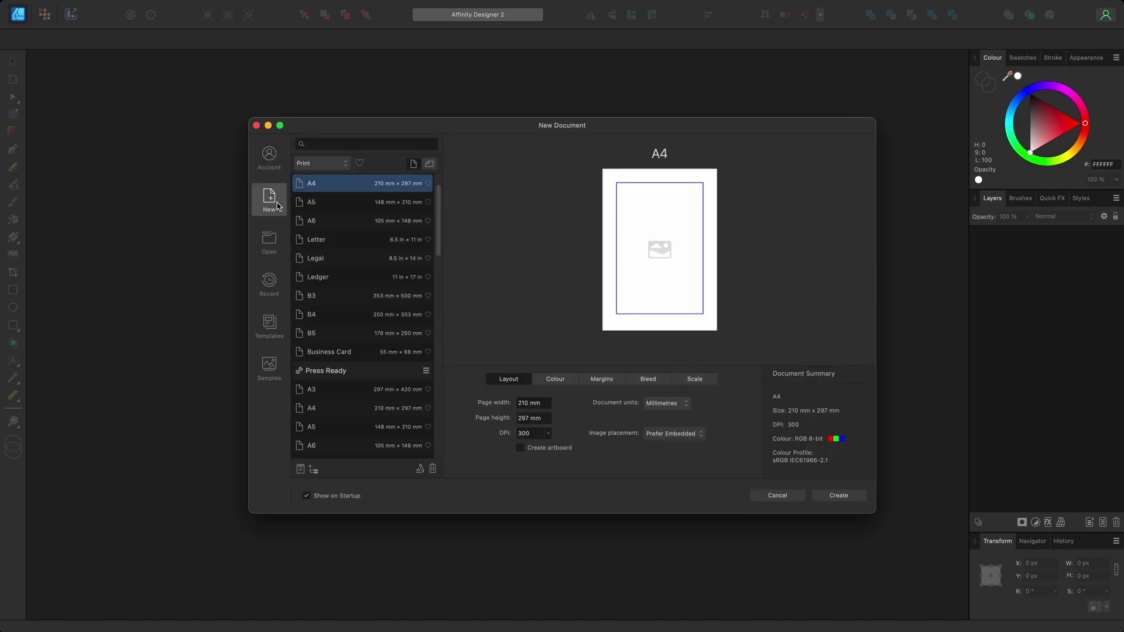
left_click(269, 243)
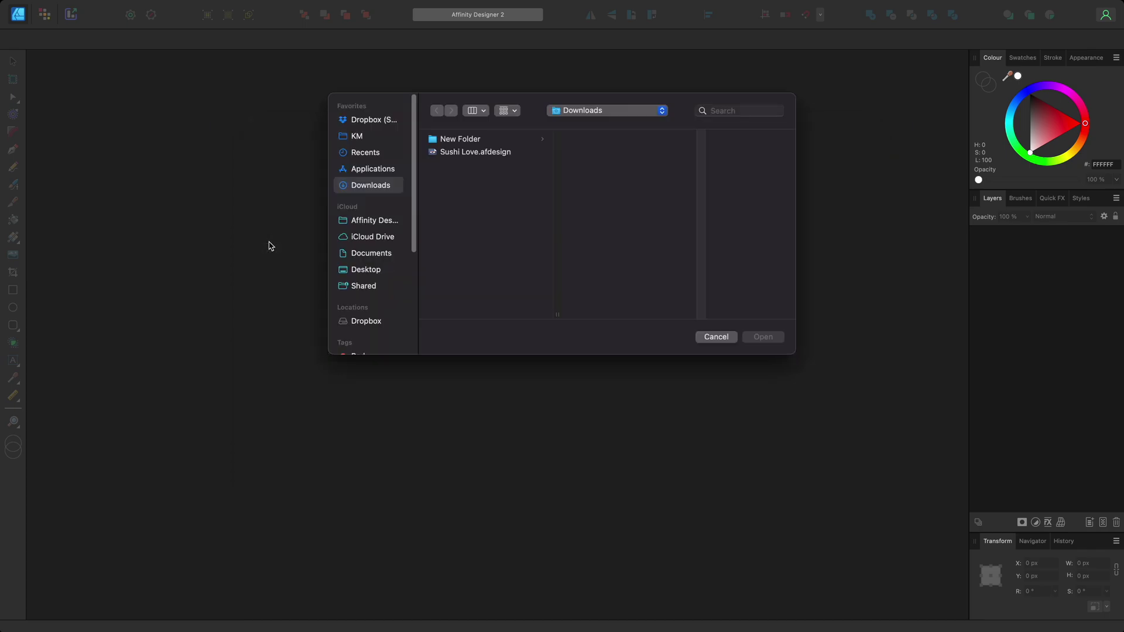
Step: Cancel the file browser, look through Recent, Templates and Samples, then open Sushi Love from Recent
left_click(708, 338)
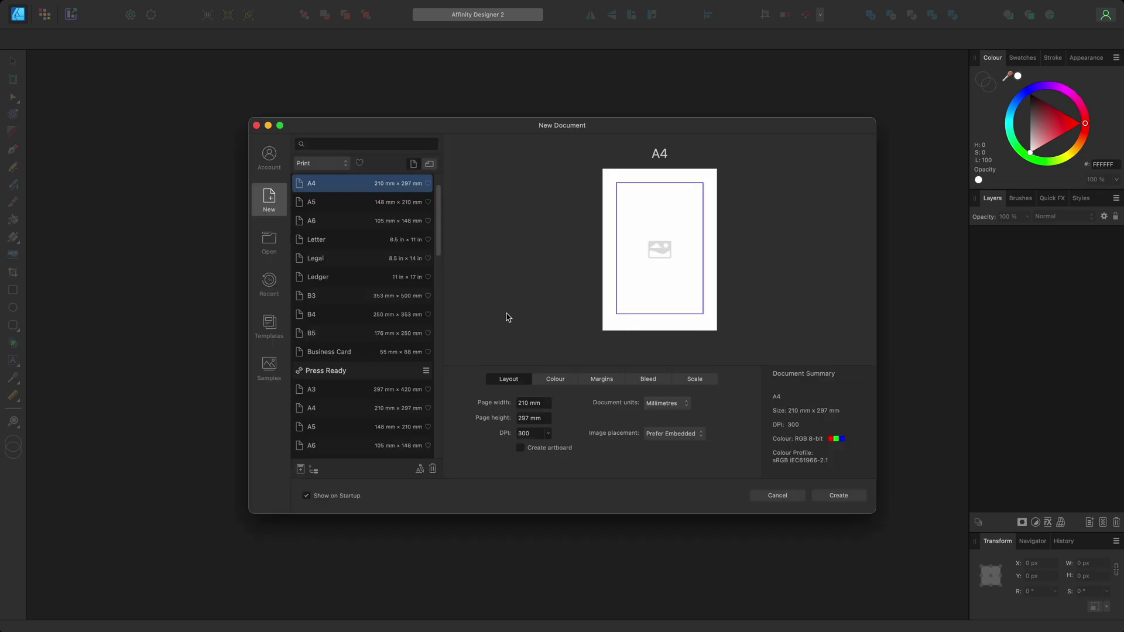
left_click(279, 289)
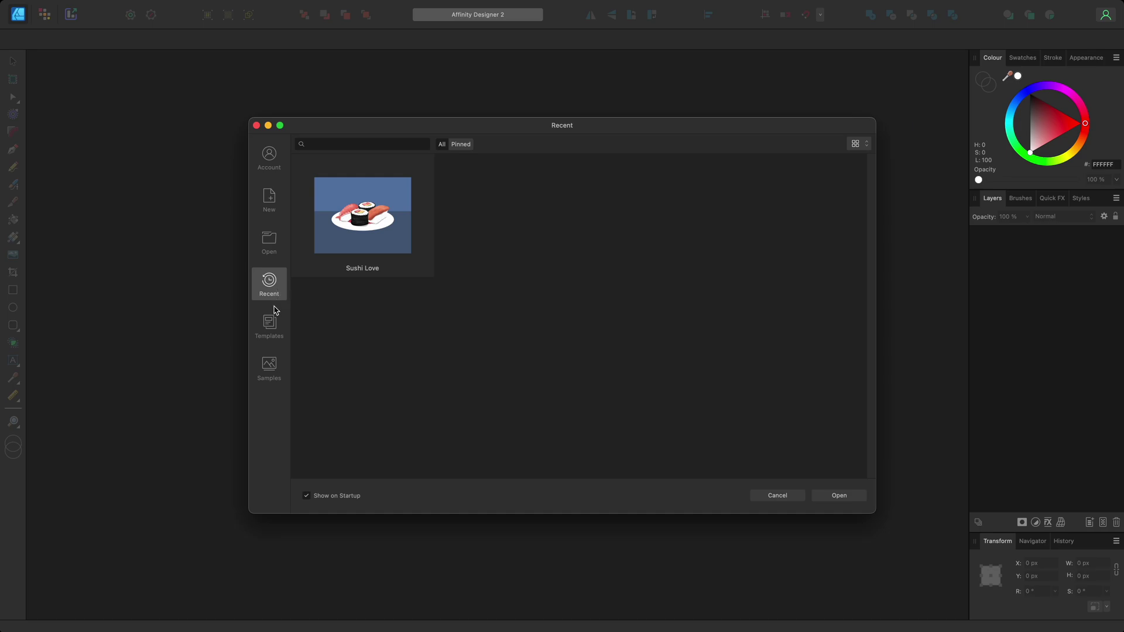
left_click(273, 325)
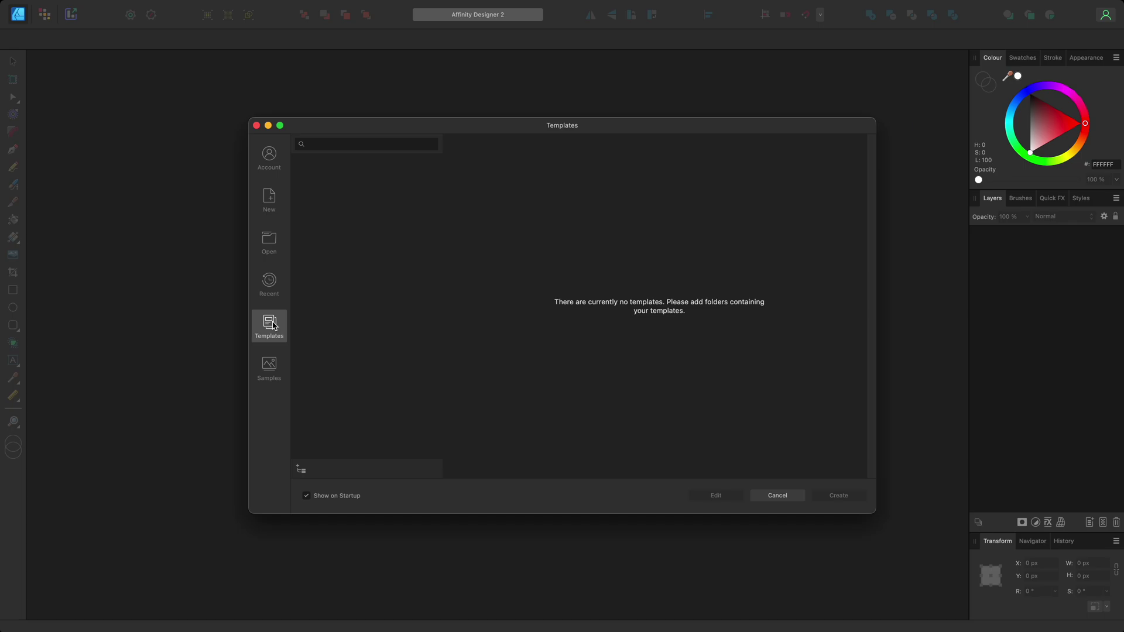
left_click(270, 369)
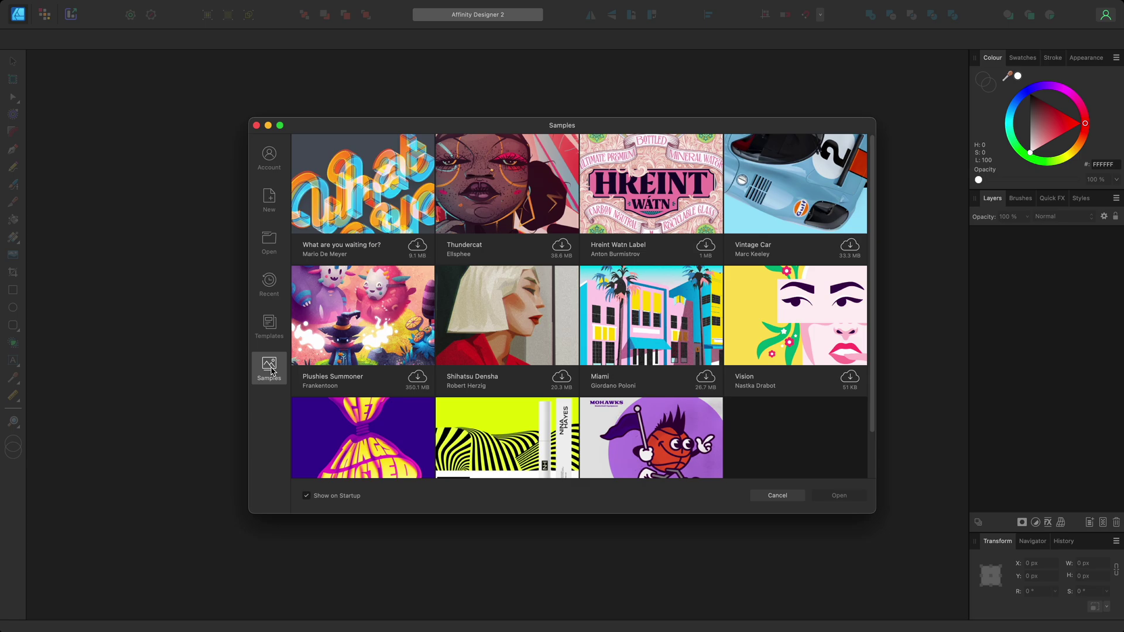
left_click(275, 288)
double_click(381, 237)
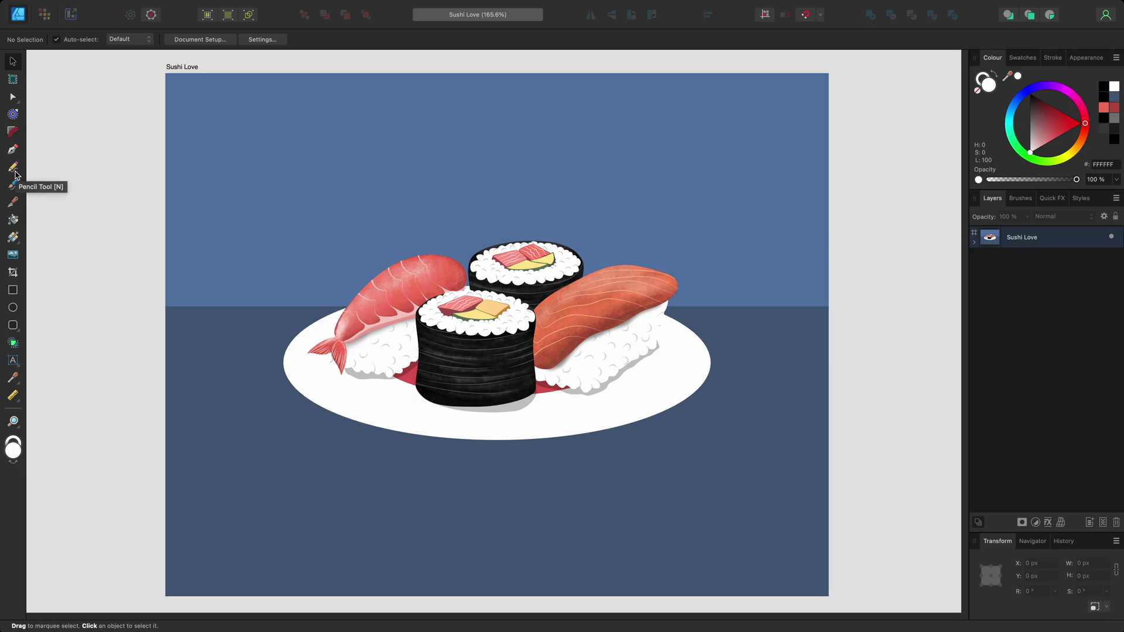
left_click(13, 326)
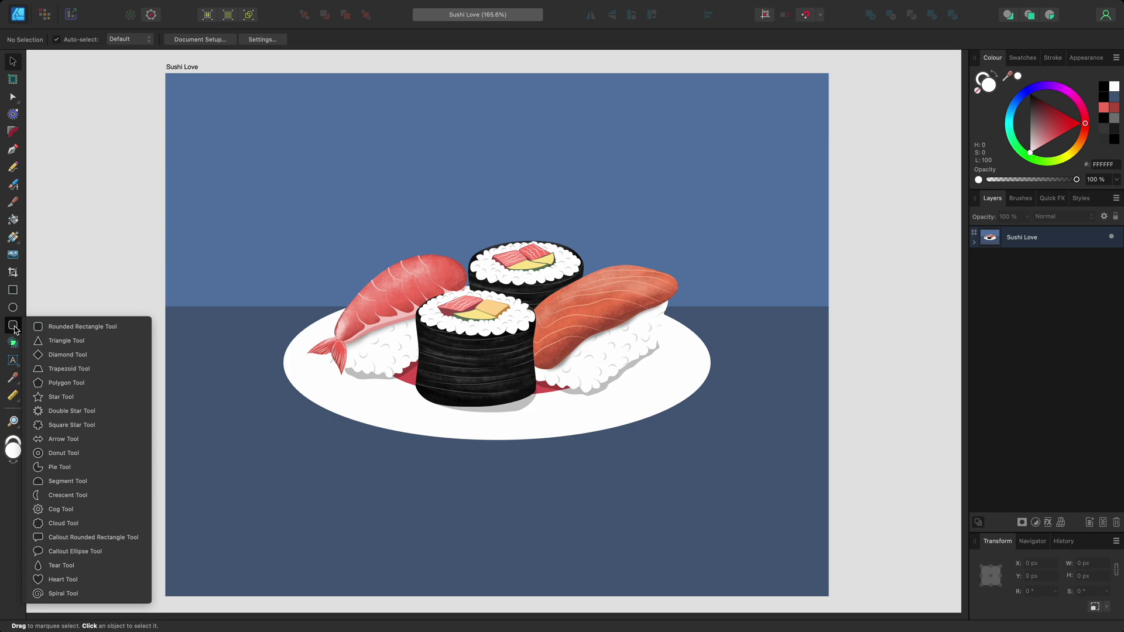
left_click(134, 344)
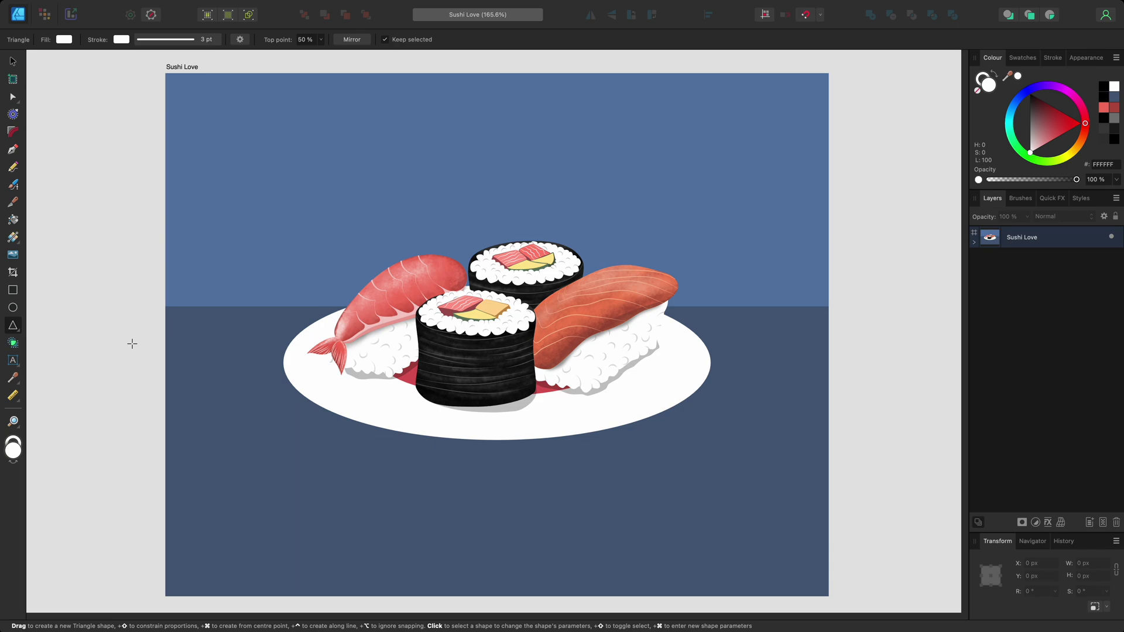
left_click(14, 379)
left_click(14, 379)
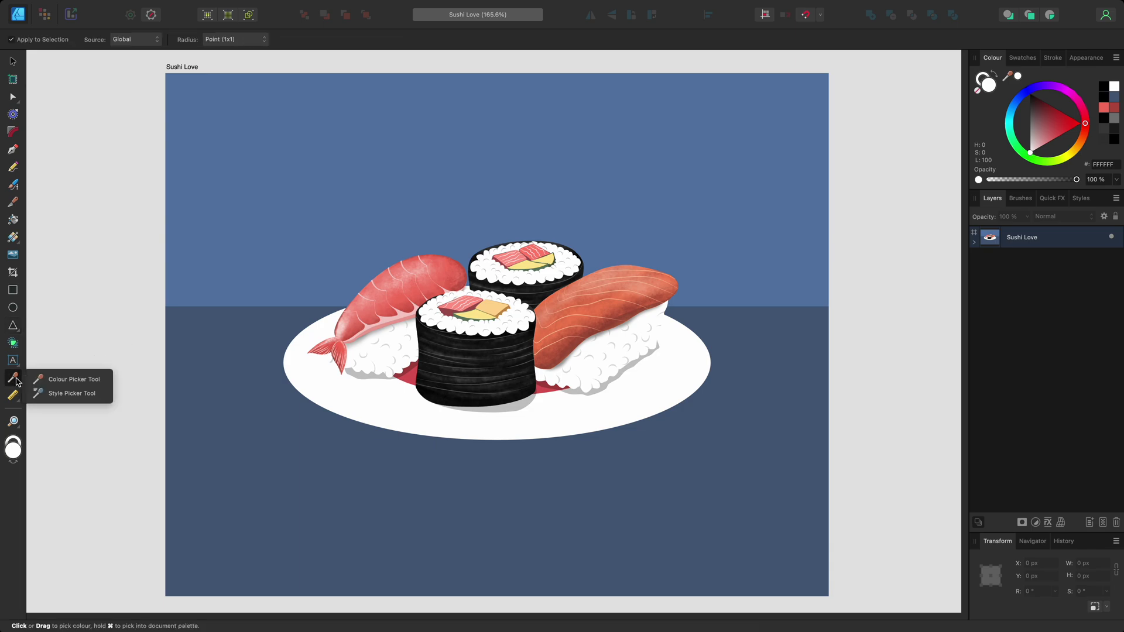
mouse_move(20, 405)
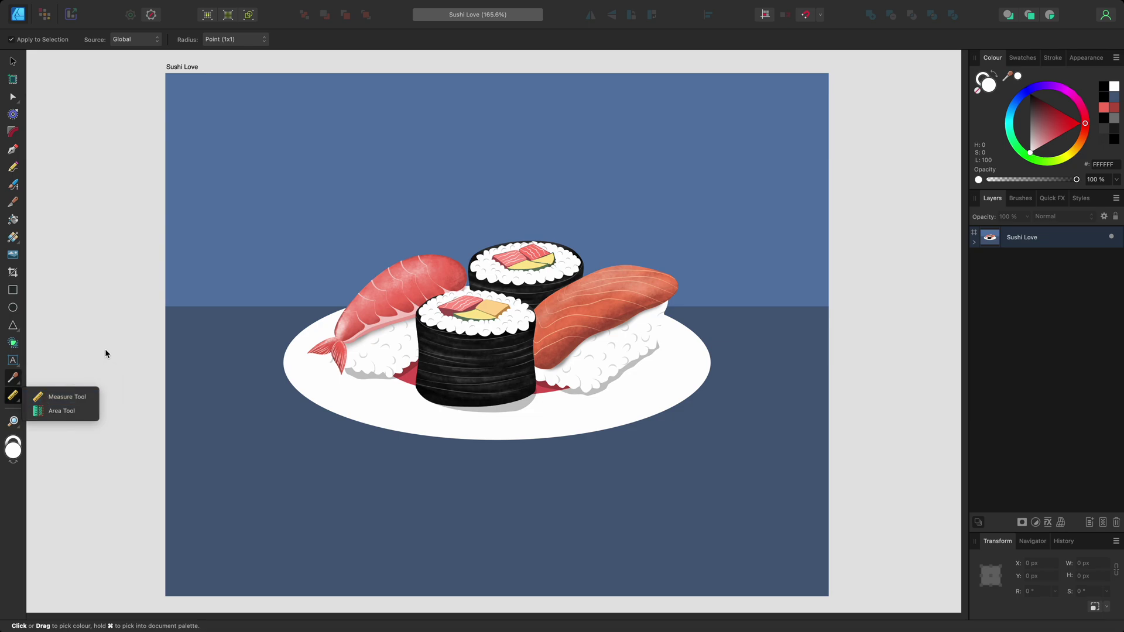
key("v")
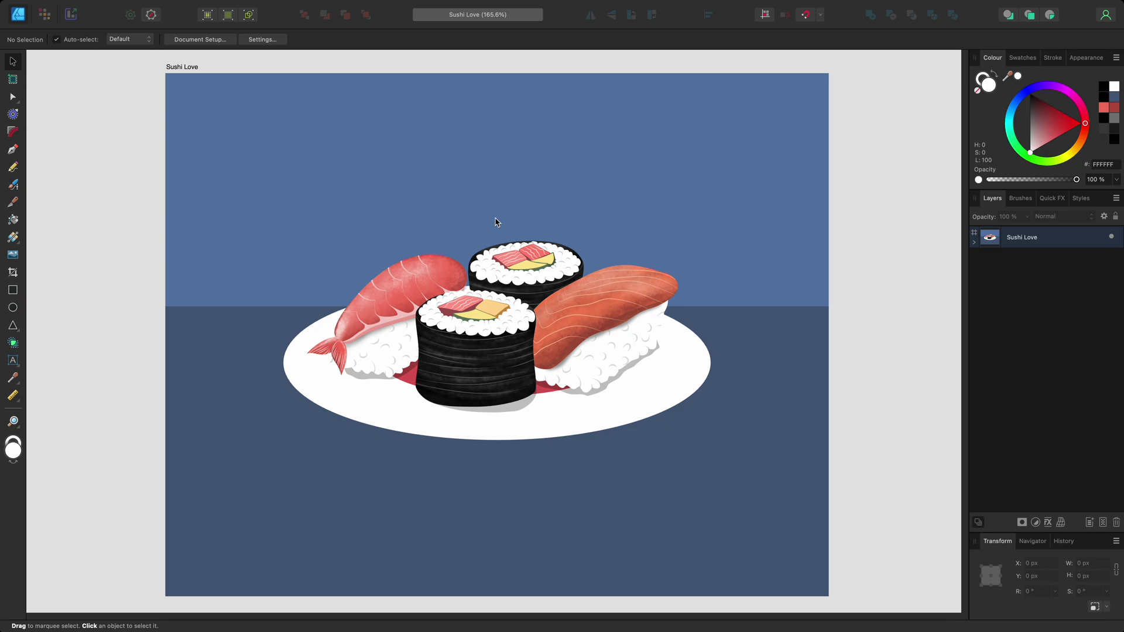
key("space")
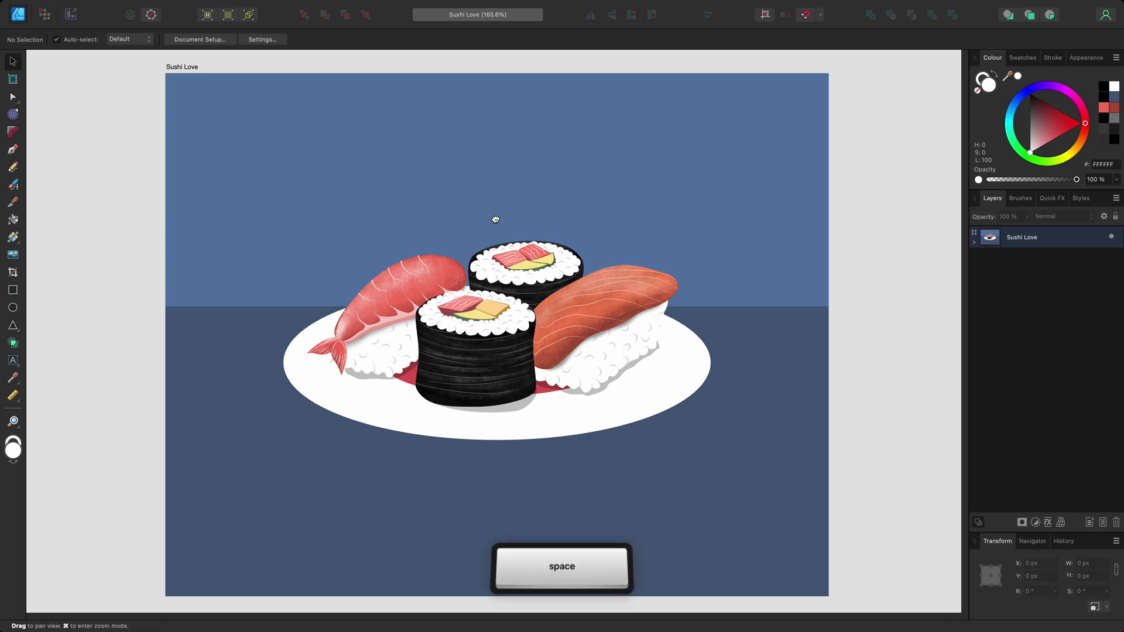
left_click_drag(495, 219, 547, 304)
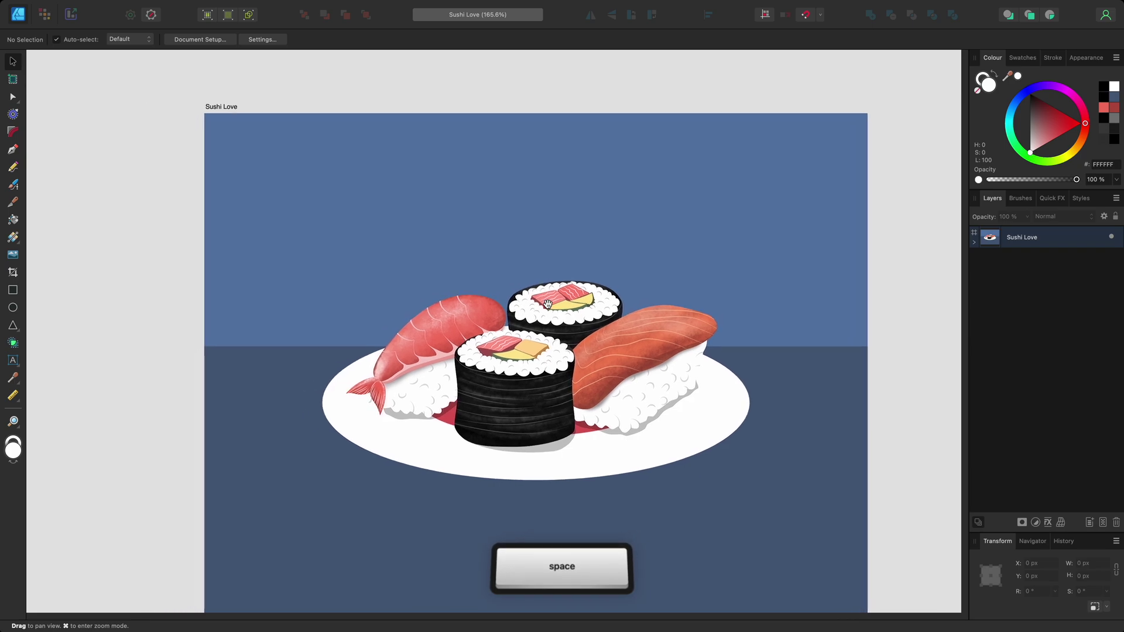
left_click_drag(599, 352, 524, 314)
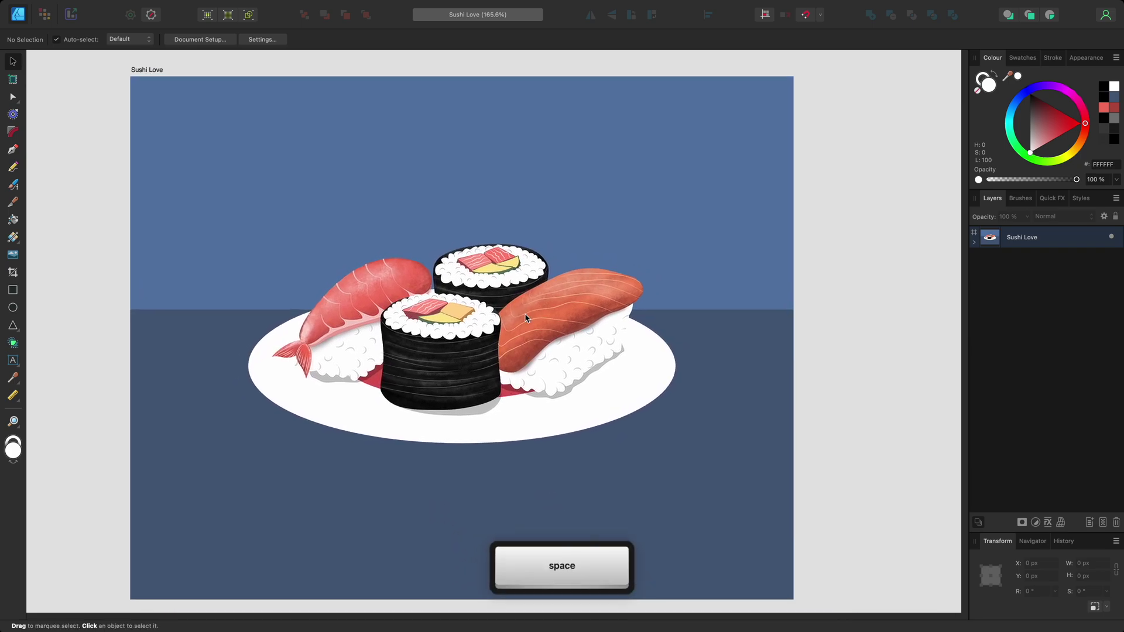
scroll(503, 287, "left", 3)
scroll(482, 257, "down", 3)
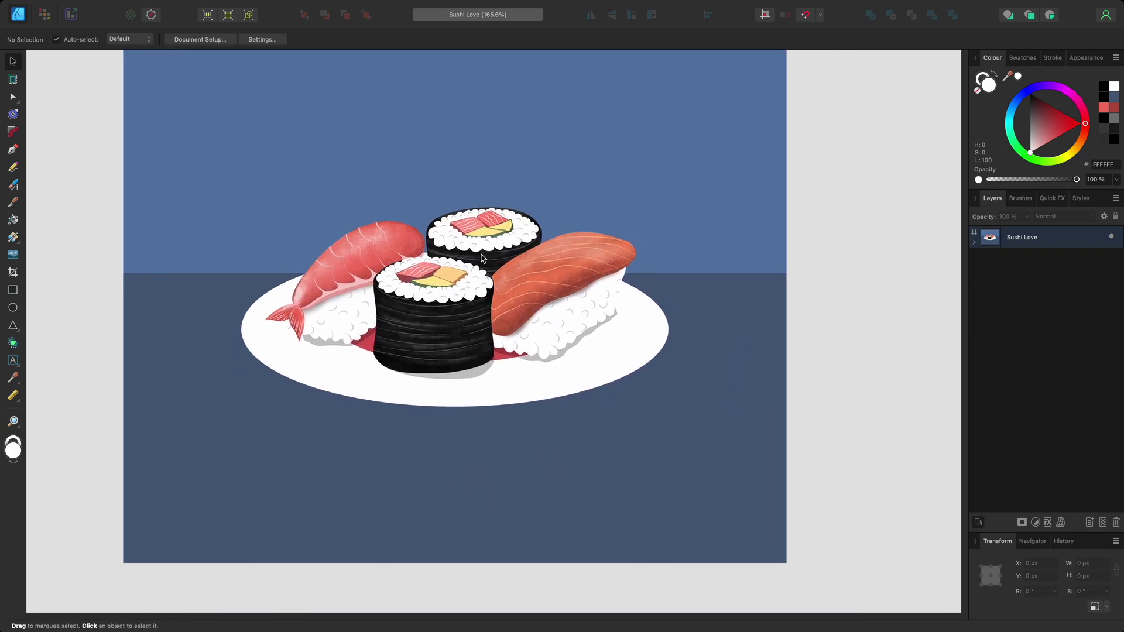
scroll(481, 257, "up", 3)
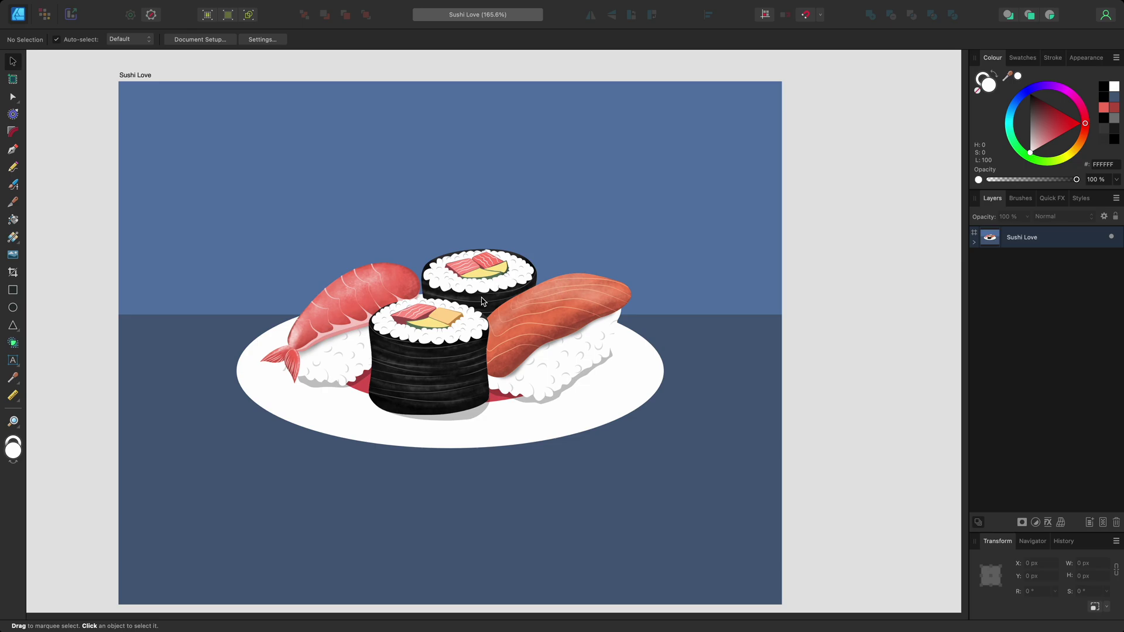
scroll(481, 302, "up", 5)
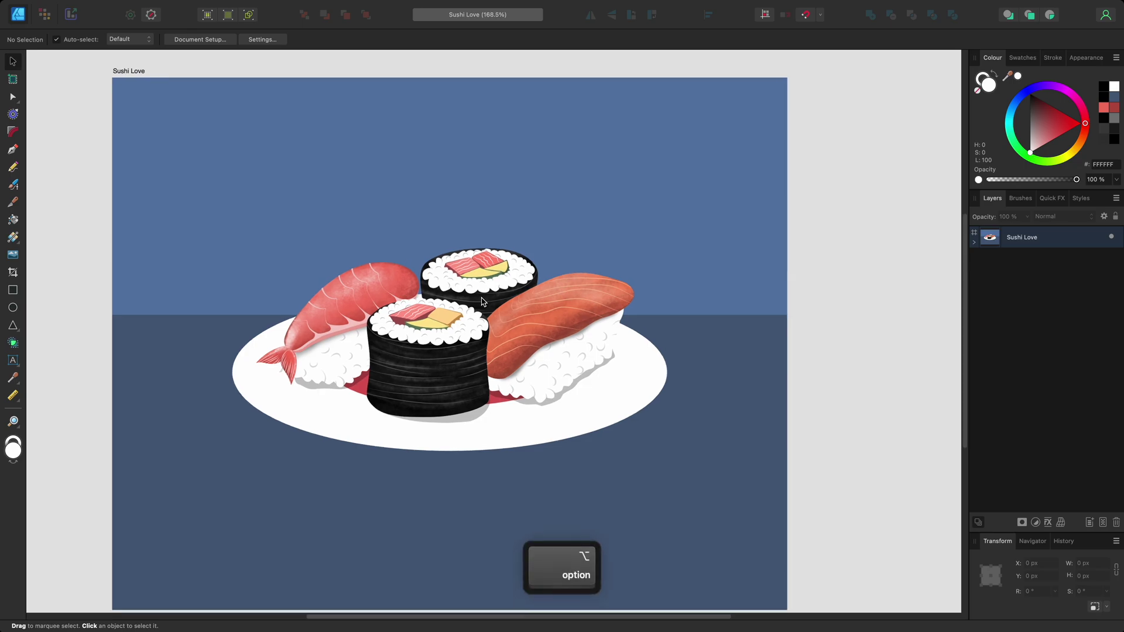
scroll(482, 301, "up", 5)
scroll(527, 287, "left", 3)
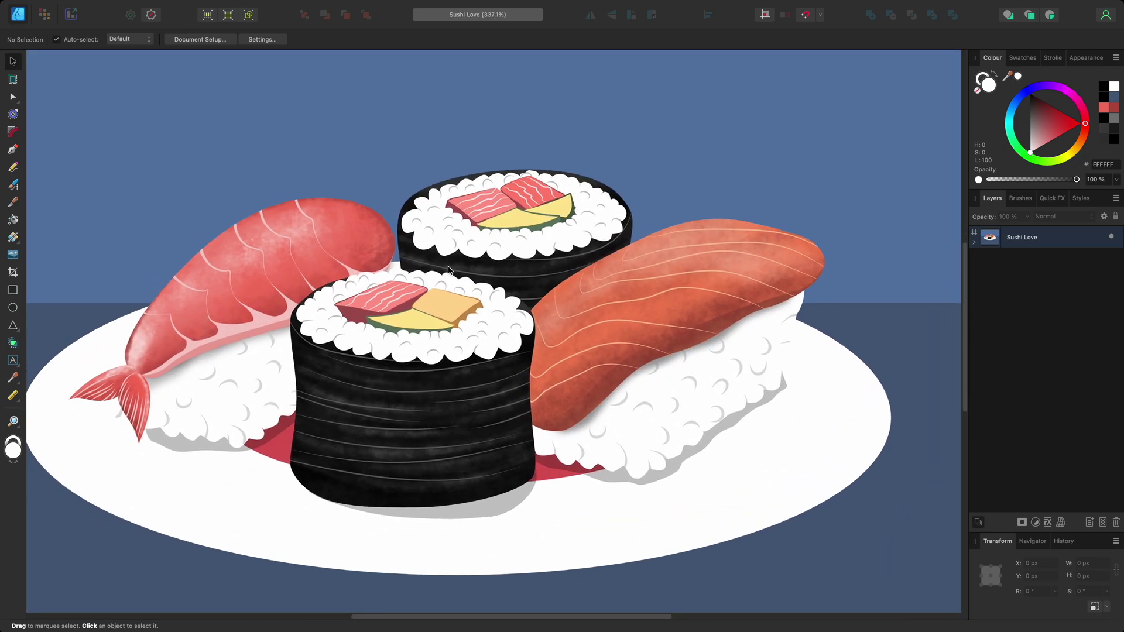
scroll(570, 270, "right", 3)
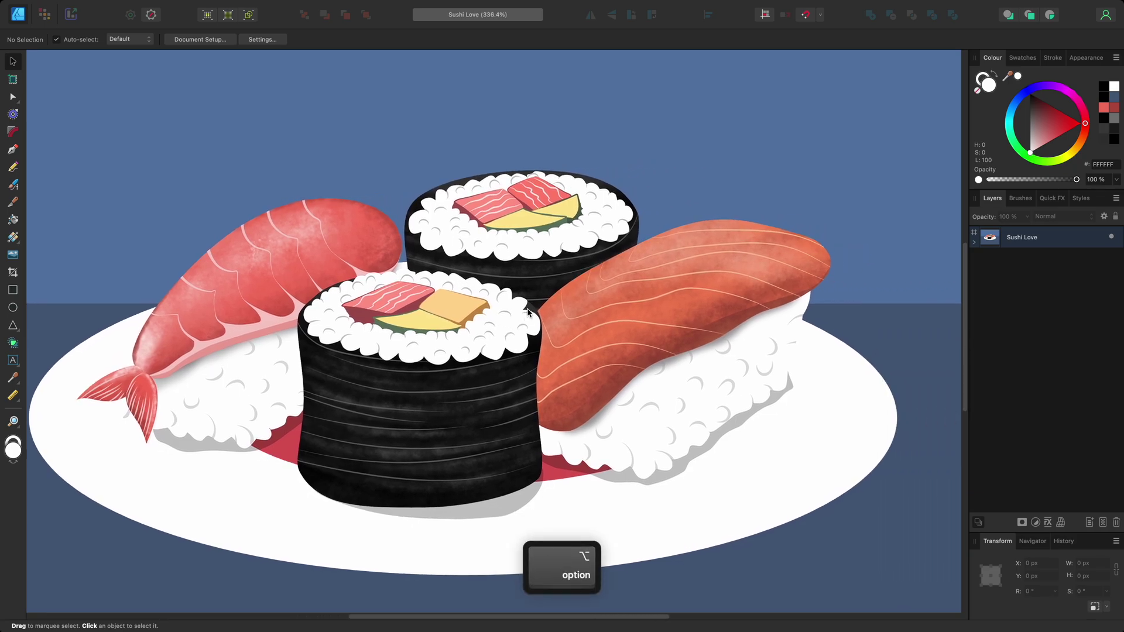
scroll(528, 313, "down", 3)
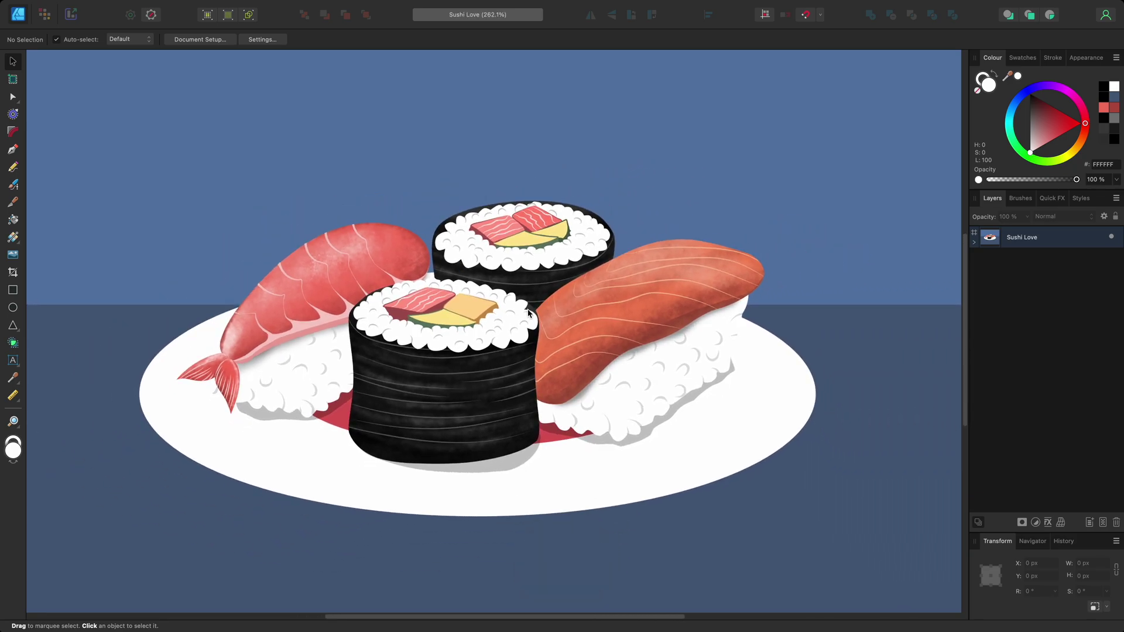
key("super+0")
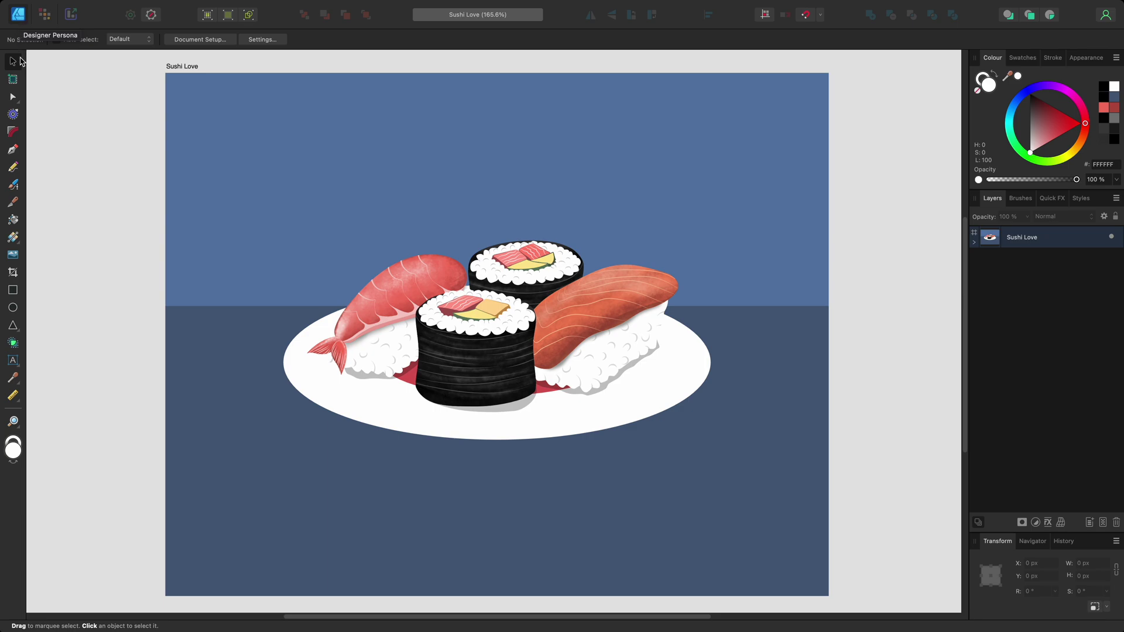
key("p")
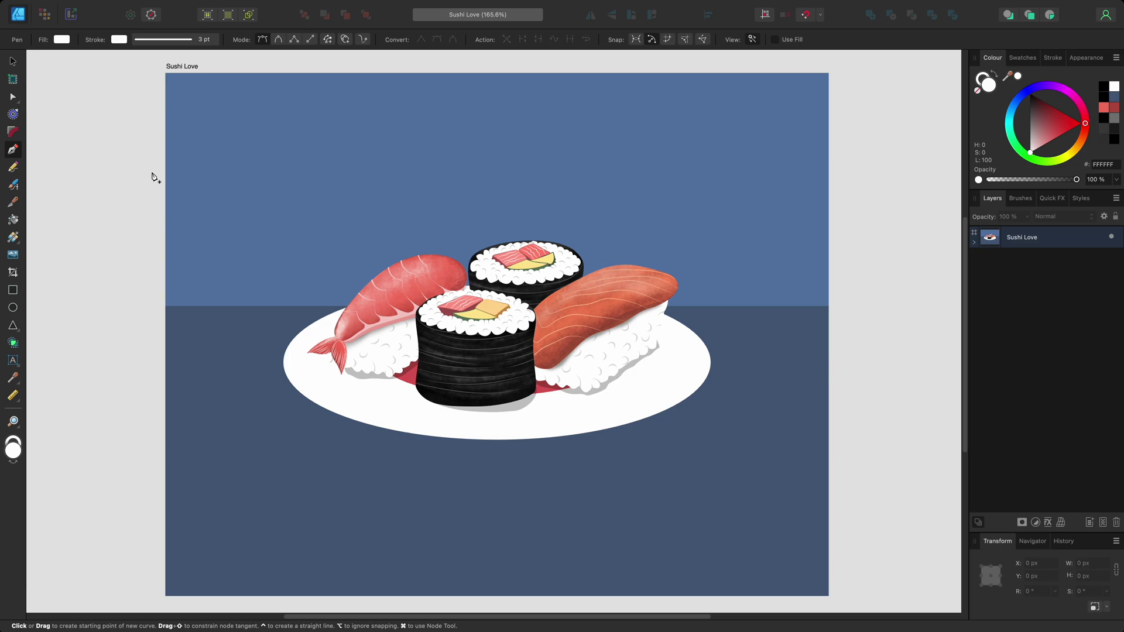
left_click(251, 192)
left_click_drag(314, 168, 358, 208)
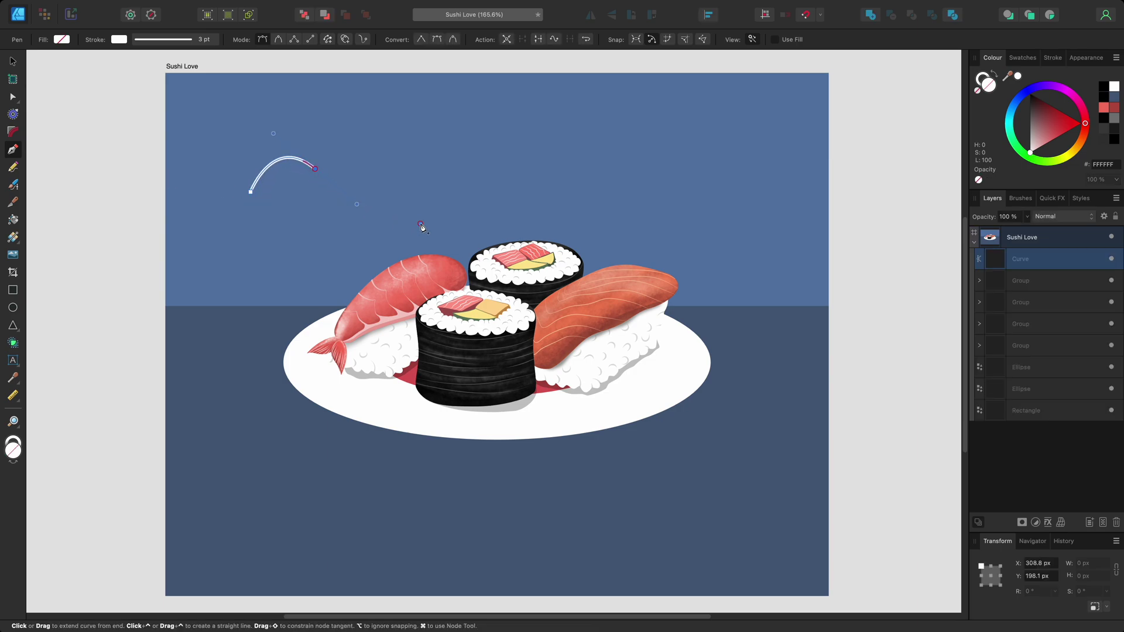
left_click_drag(420, 223, 523, 208)
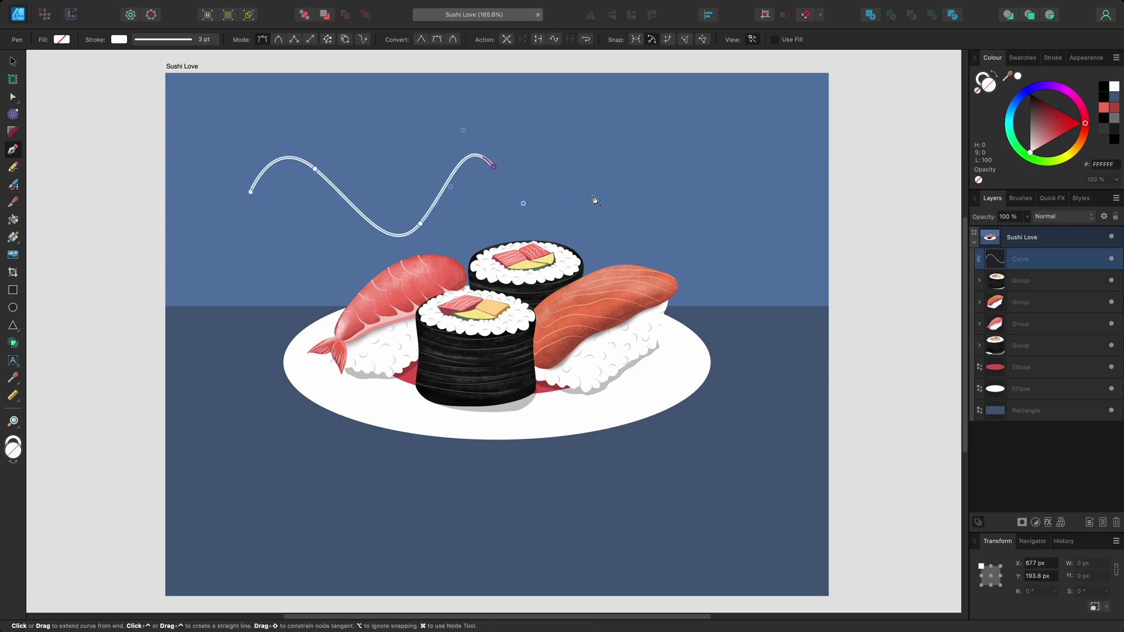
left_click_drag(600, 193, 605, 163)
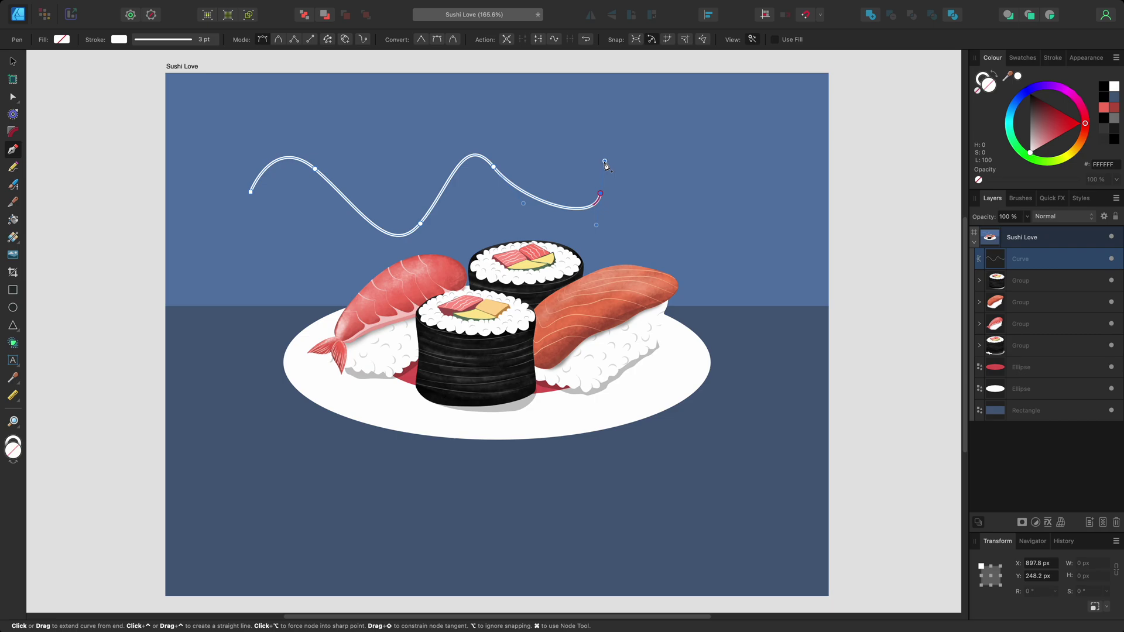
key("Escape")
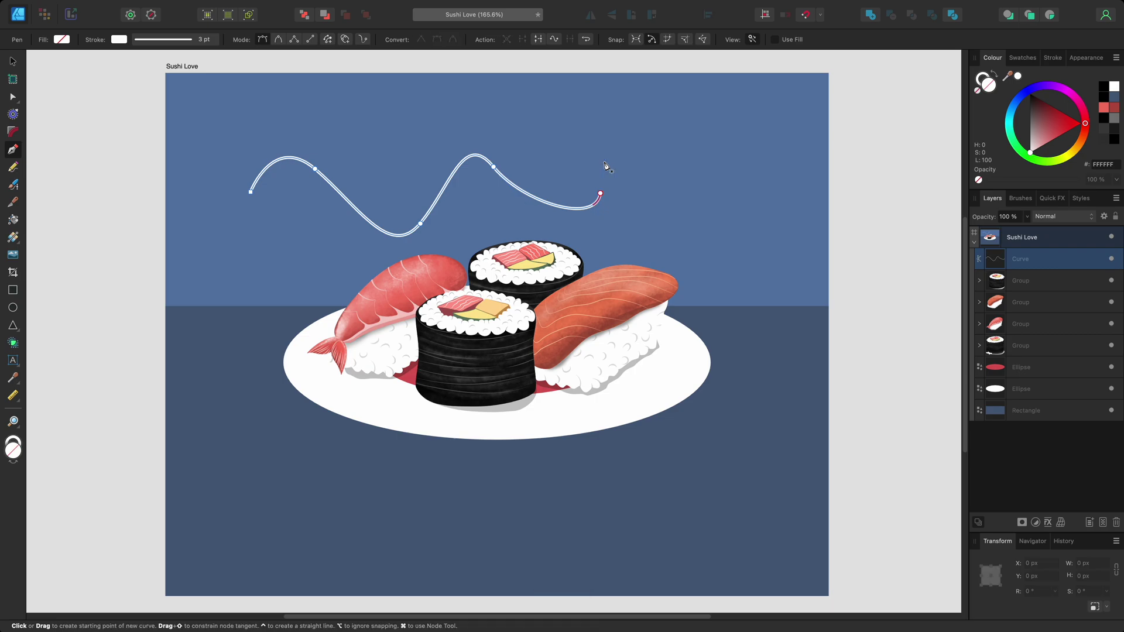
key("BackSpace")
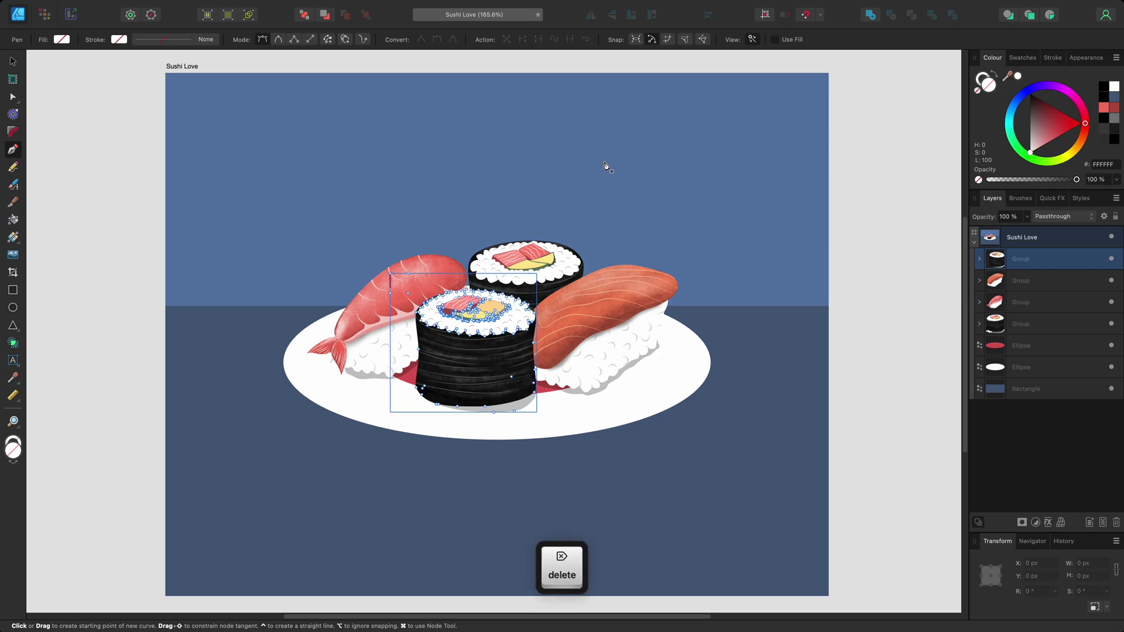
key("super+d")
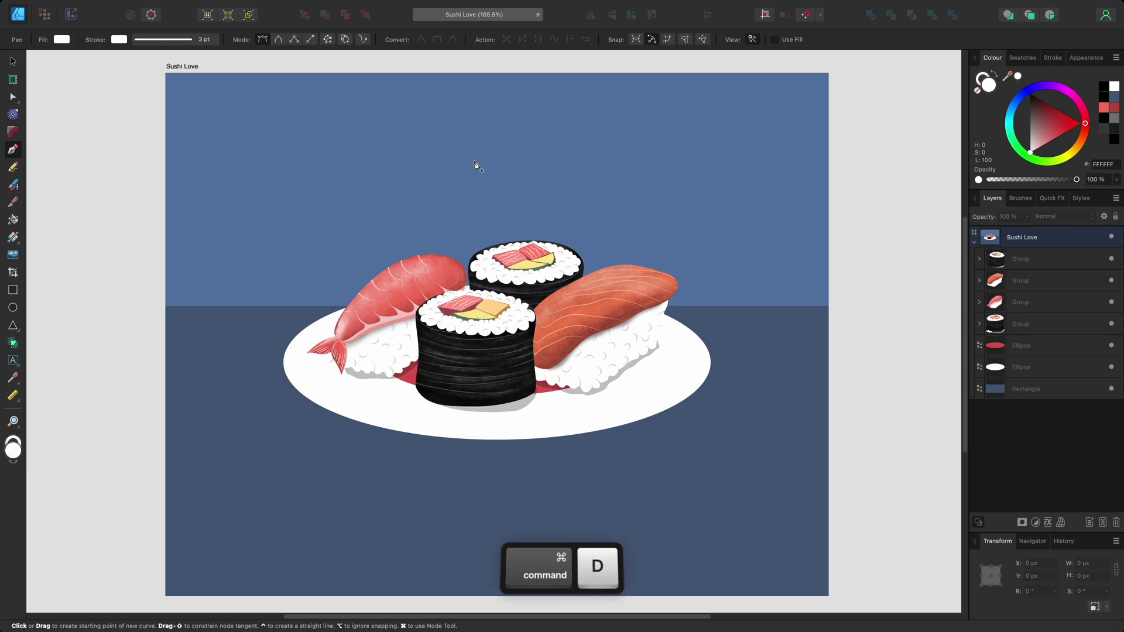
Step: Try a Paint Brush stroke in the Pixel persona, undo it, fit the view, and enter the Export persona
left_click(51, 20)
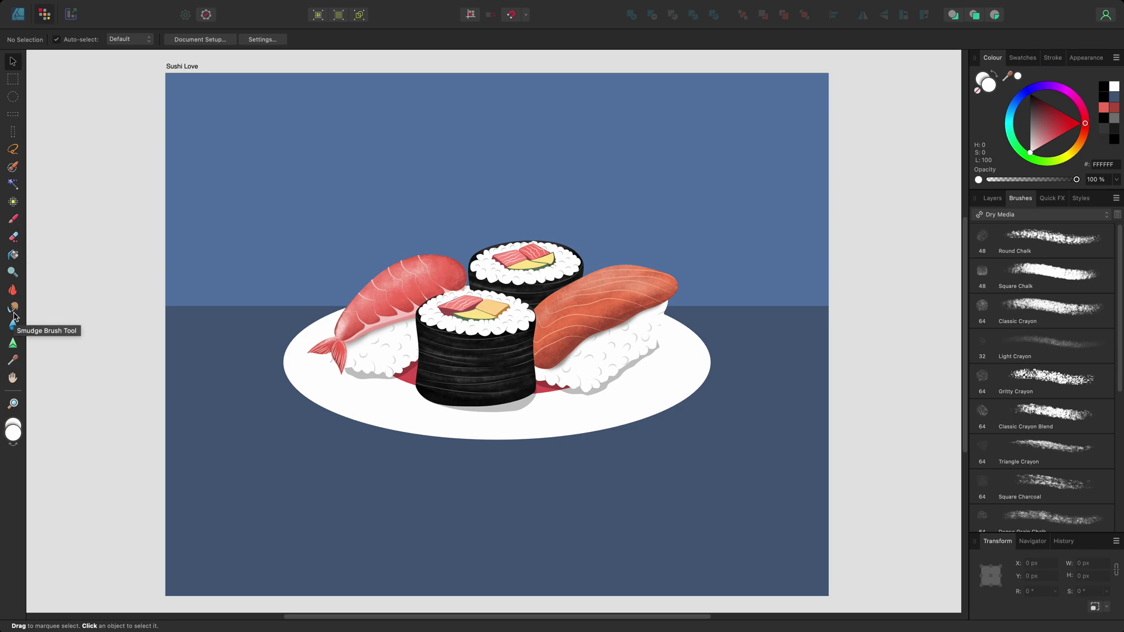
left_click(12, 220)
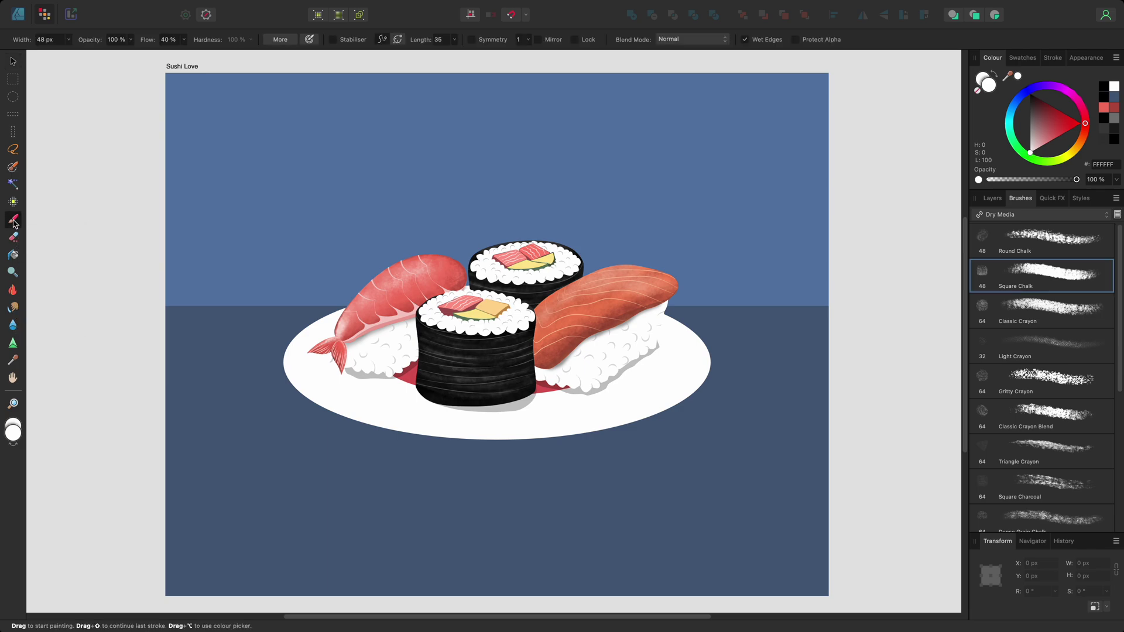
scroll(422, 275, "up", 6)
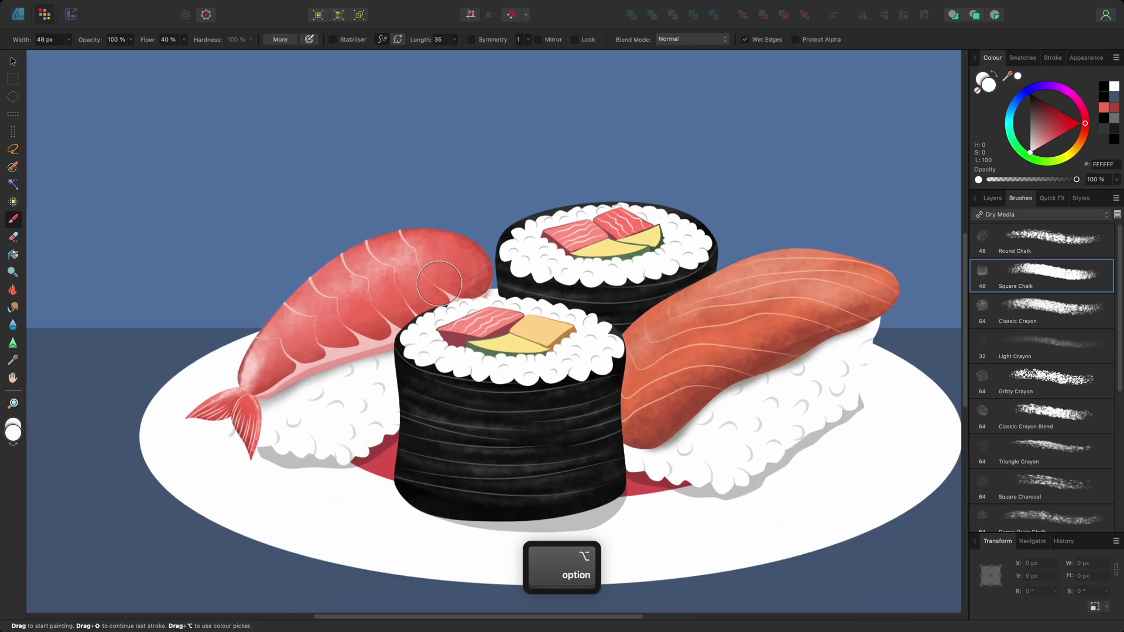
mouse_move(417, 265)
left_mouse_down()
mouse_move(388, 267)
mouse_move(331, 296)
left_mouse_up()
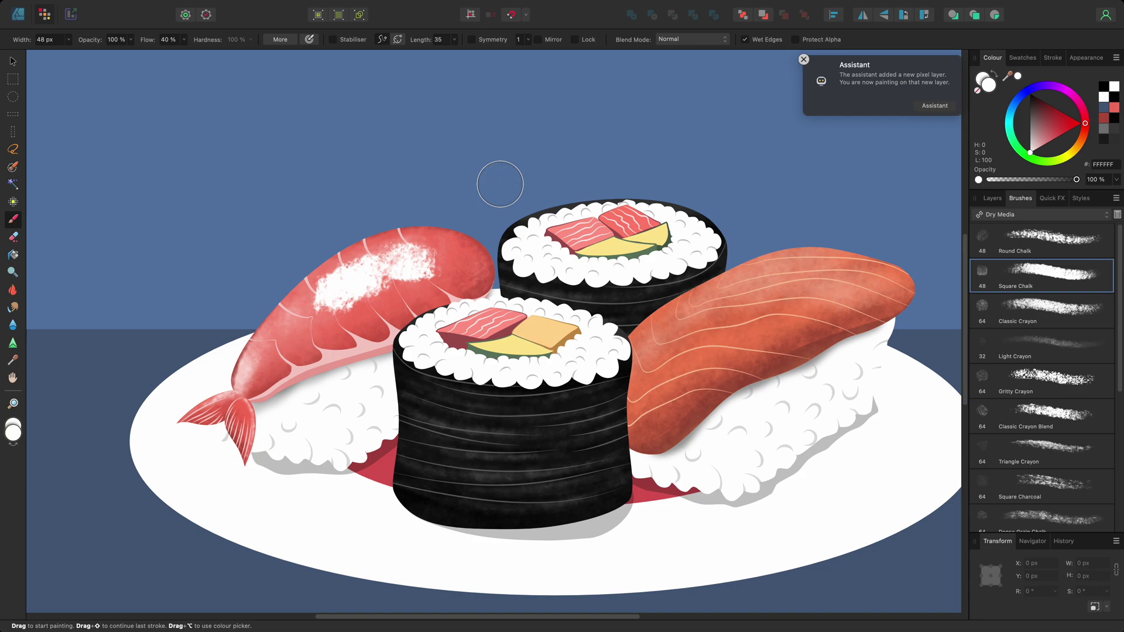
key("super+z")
key("super+0")
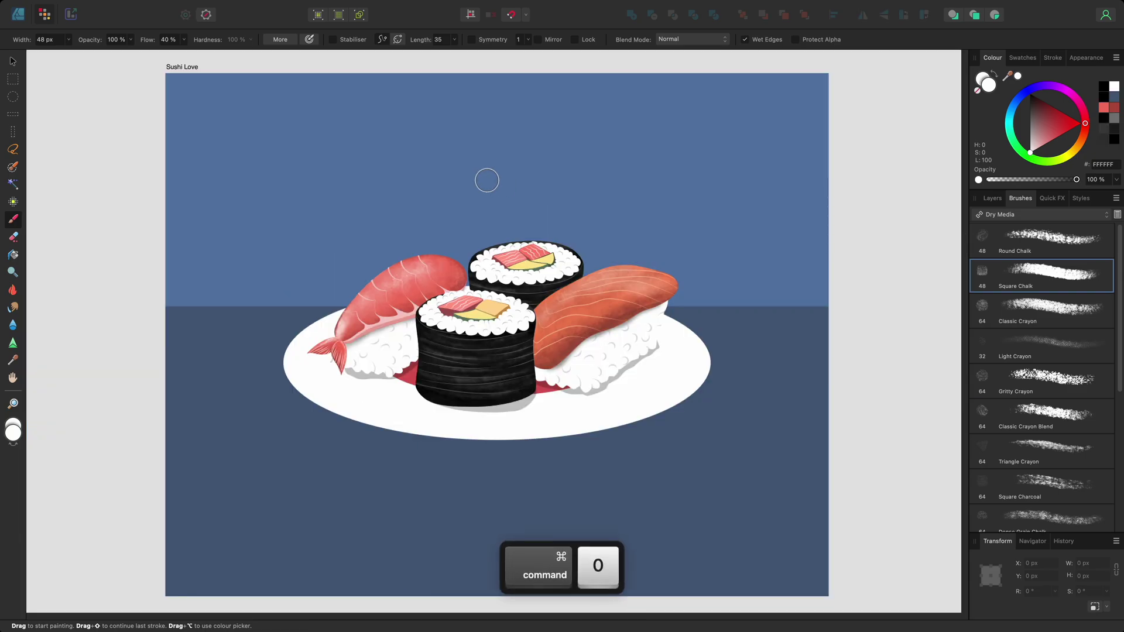
left_click(71, 16)
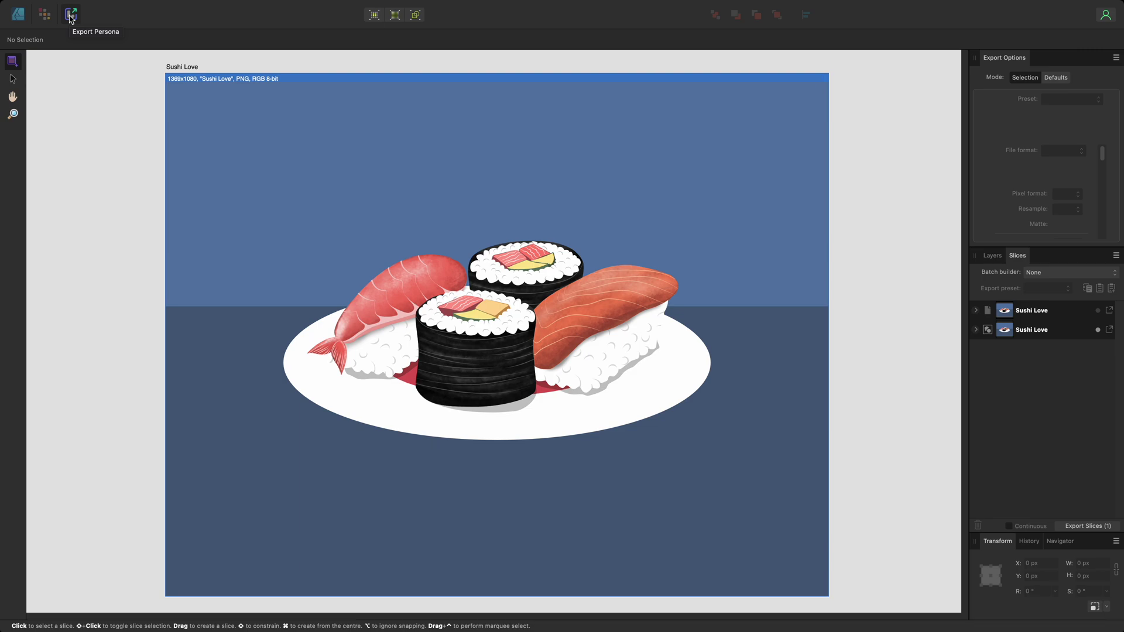
Step: Check the File menu's Export options without exporting, then return to the Designer persona
left_click(120, 7)
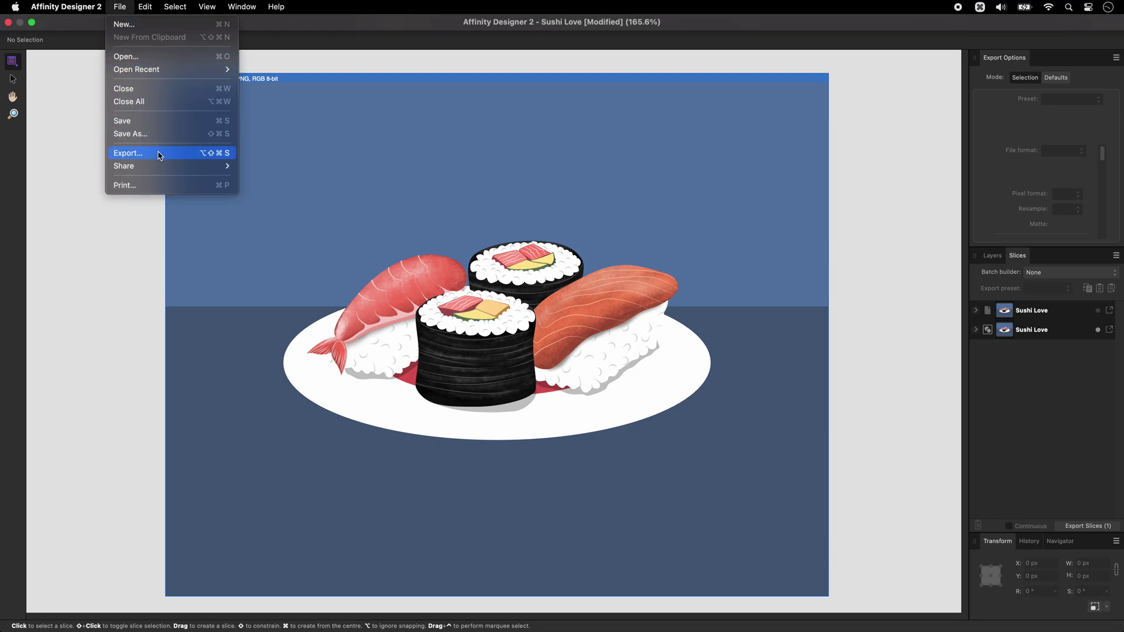
left_click(79, 111)
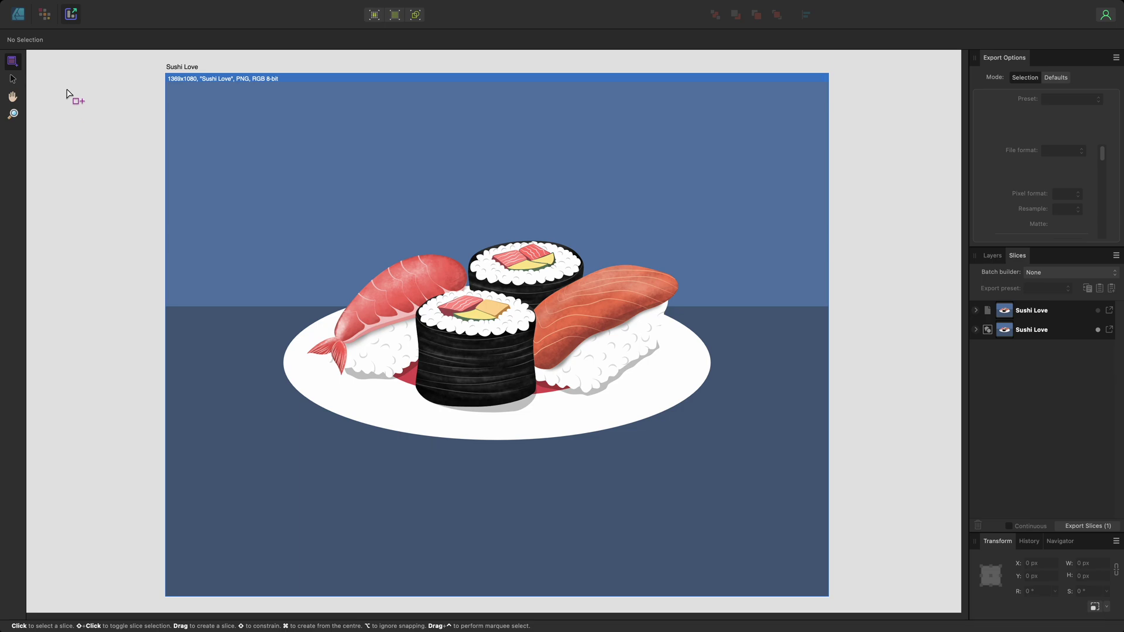
left_click(21, 19)
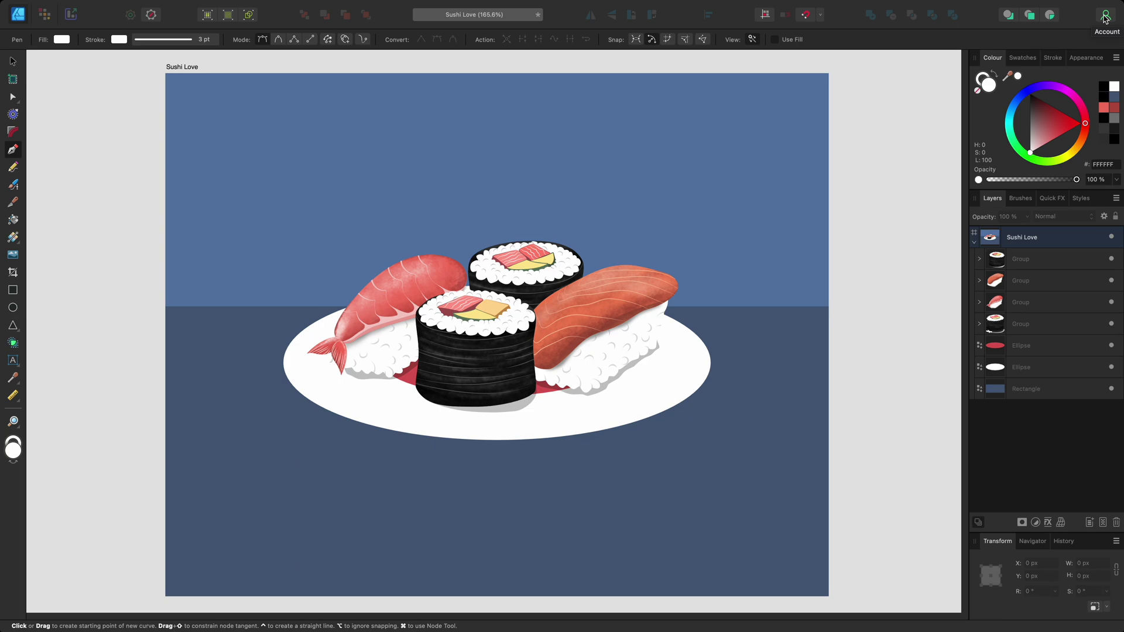
Step: Toggle the Colour panel between stroke and fill, then browse the Brushes, Quick FX and Styles panels
left_click(983, 78)
left_click(992, 86)
left_click(1031, 206)
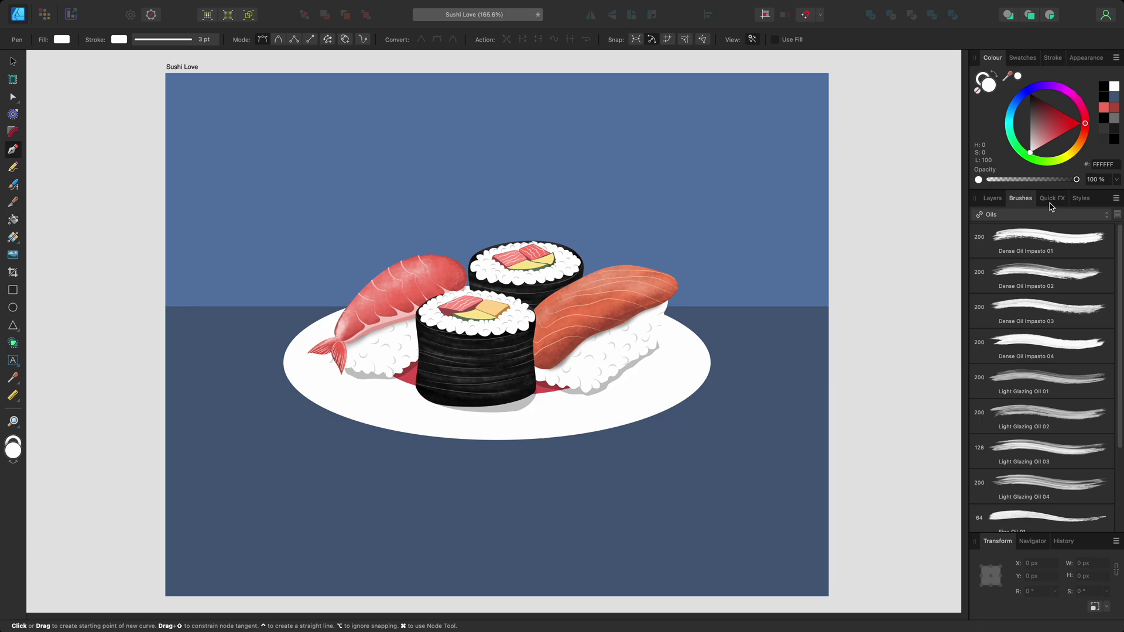
left_click(1051, 203)
left_click(1080, 203)
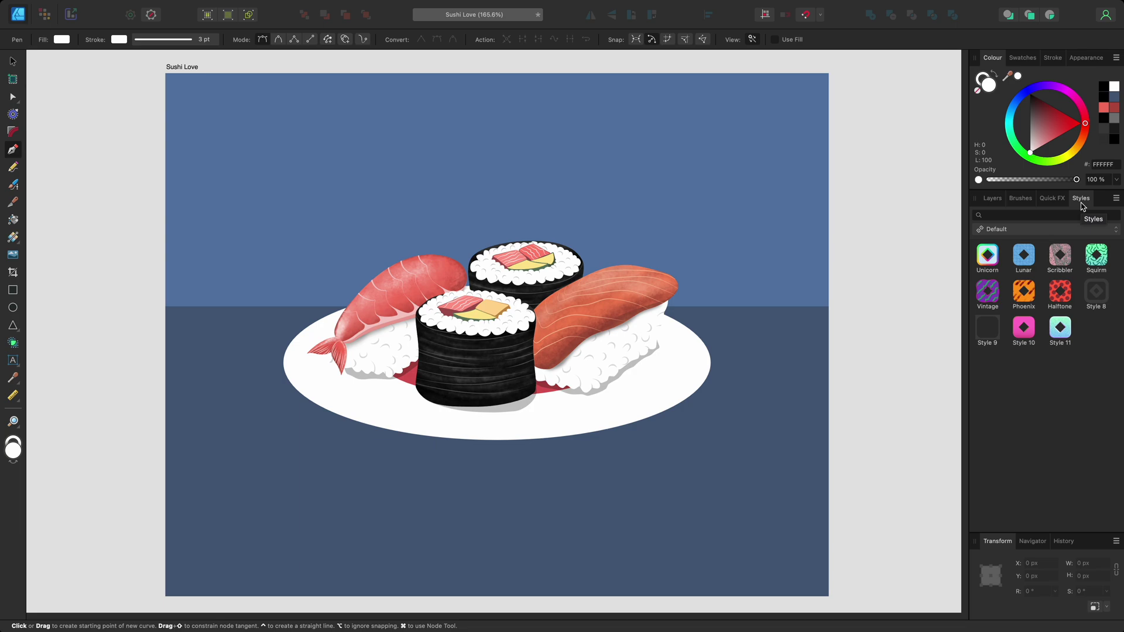
Step: Float the Styles panel over the canvas, enlarge it, close it, and open the Window menu
left_click_drag(1081, 206, 981, 66)
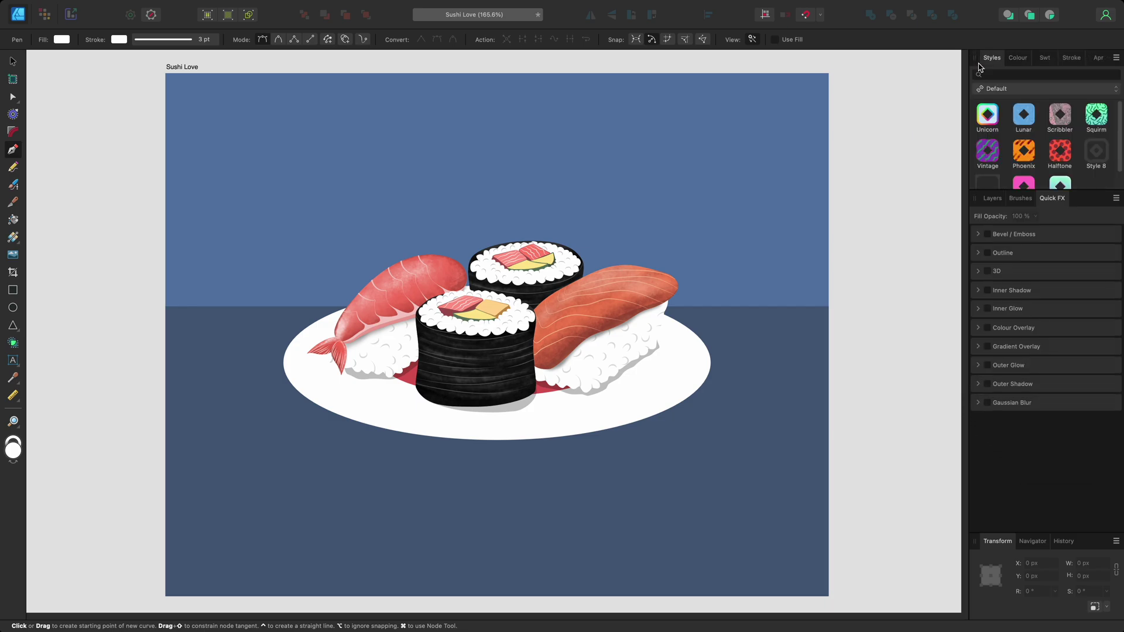
left_click_drag(989, 59, 761, 141)
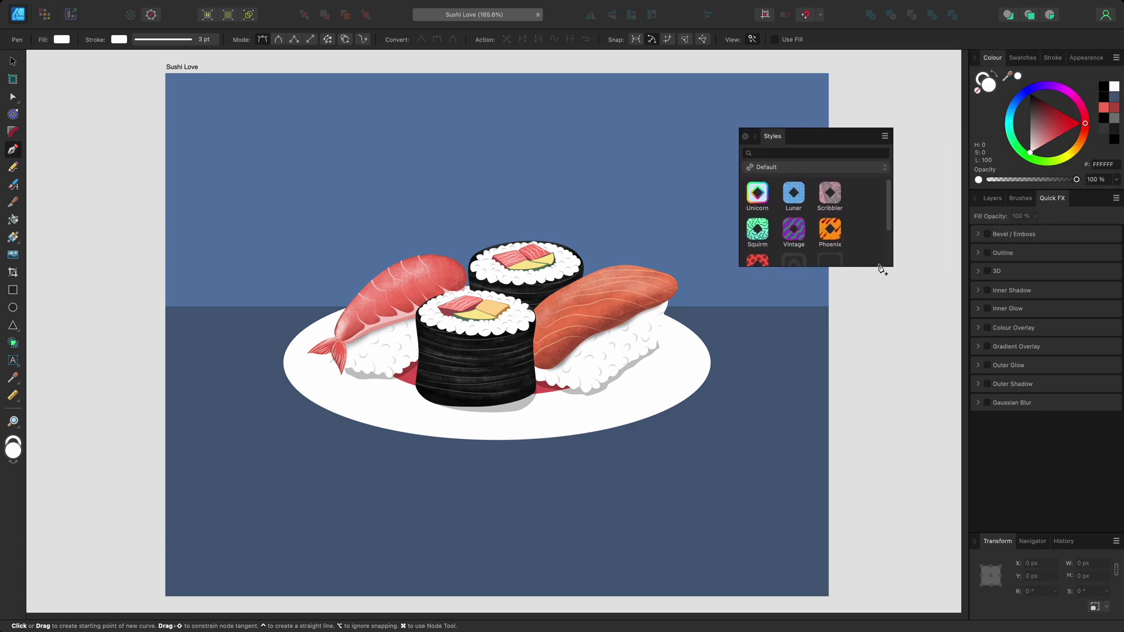
left_click_drag(879, 267, 935, 348)
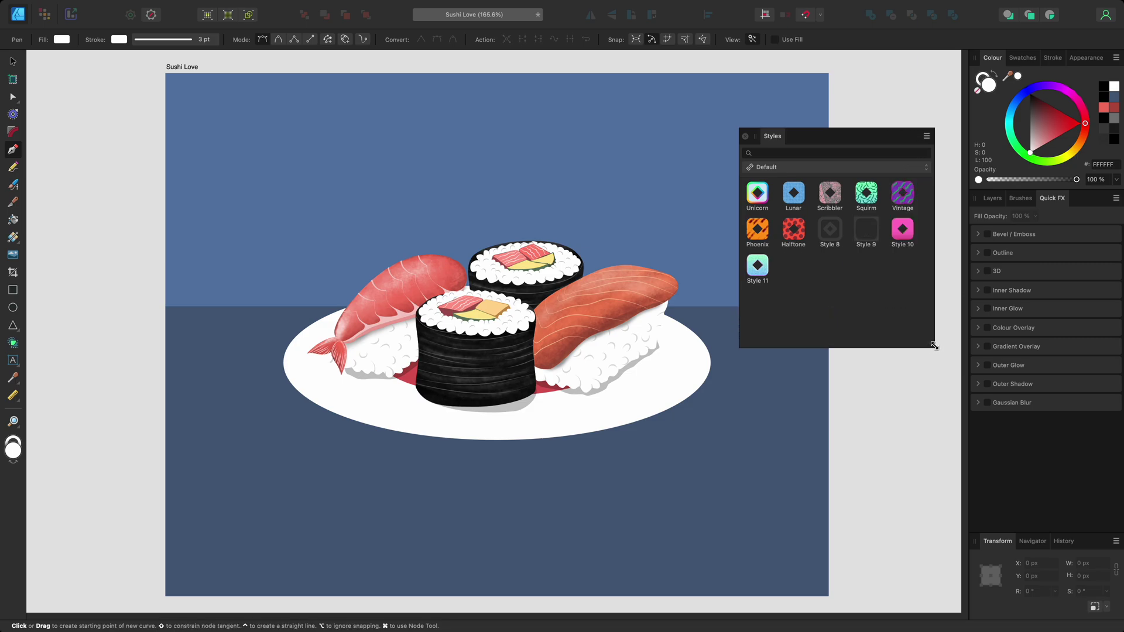
left_click(745, 136)
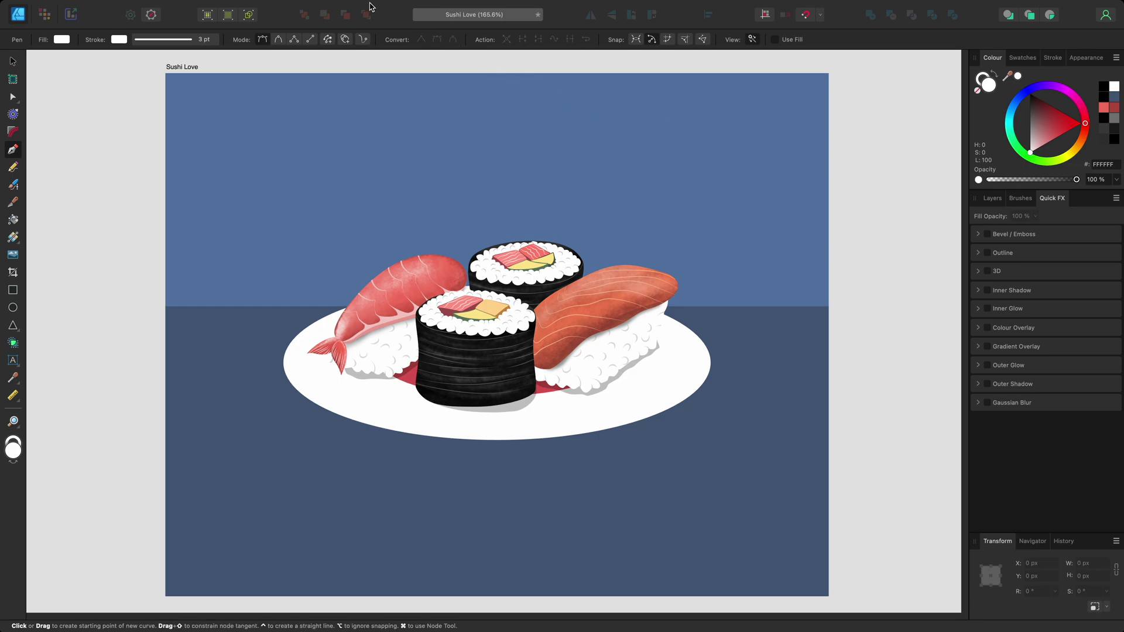
mouse_move(337, 3)
left_click(300, 7)
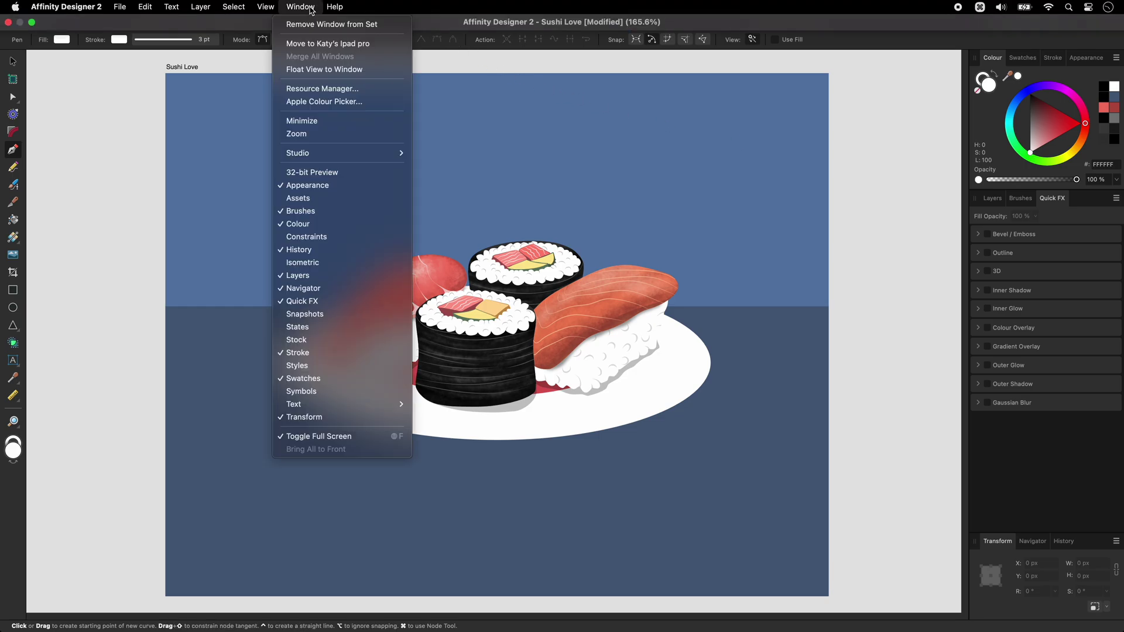
Step: Load the Simply Flat Icons collection in Assets, then add the Stock panel via Window
left_click(369, 197)
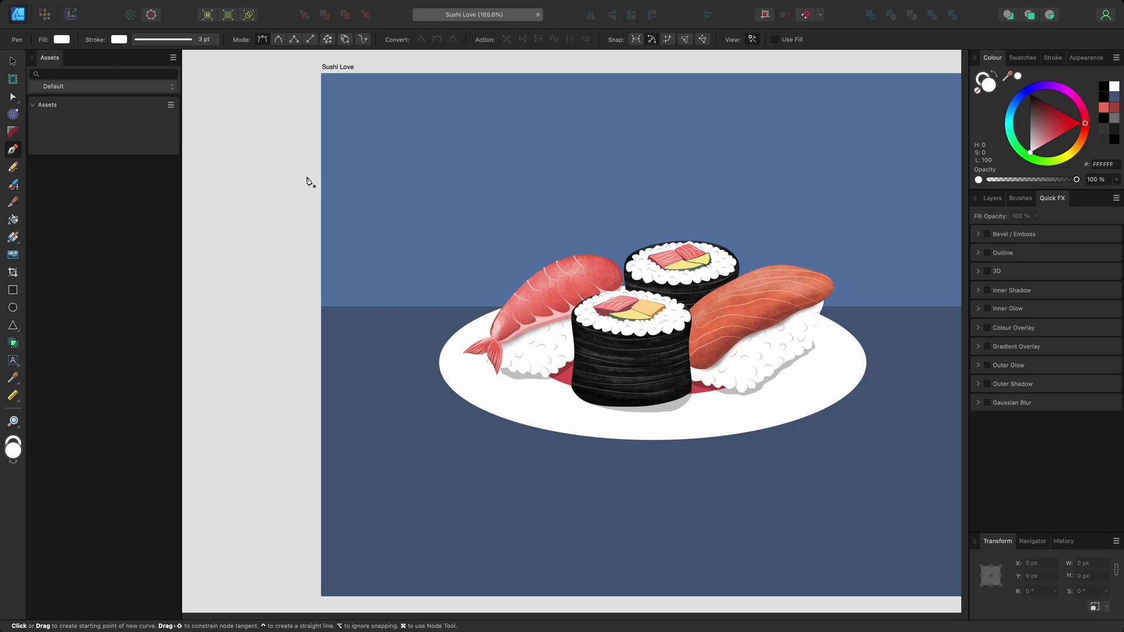
left_click(172, 89)
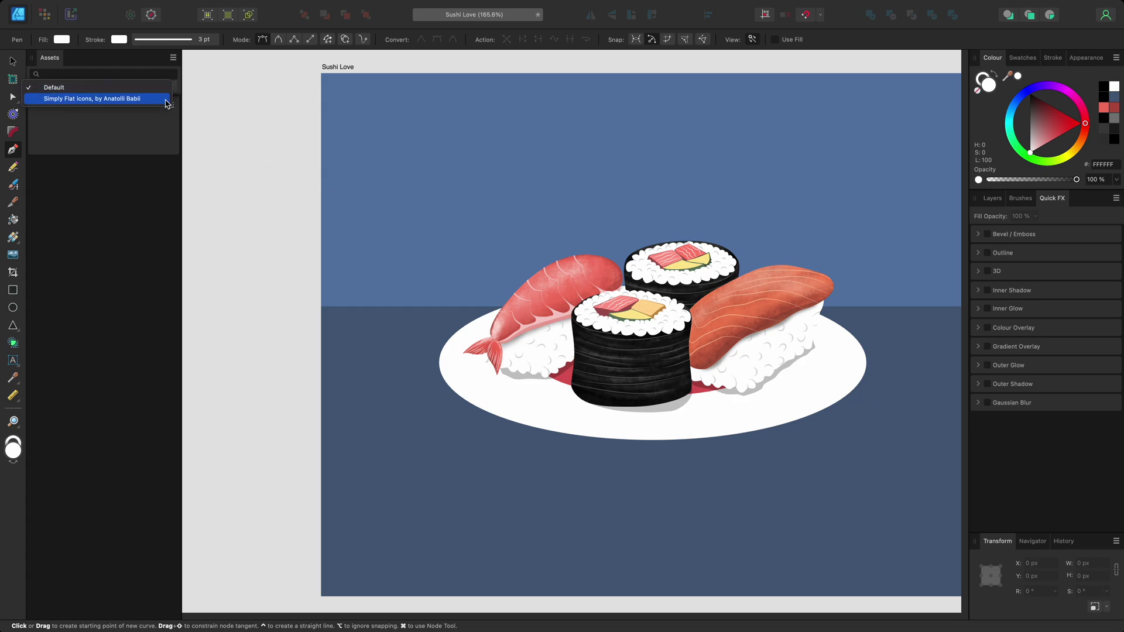
left_click(168, 99)
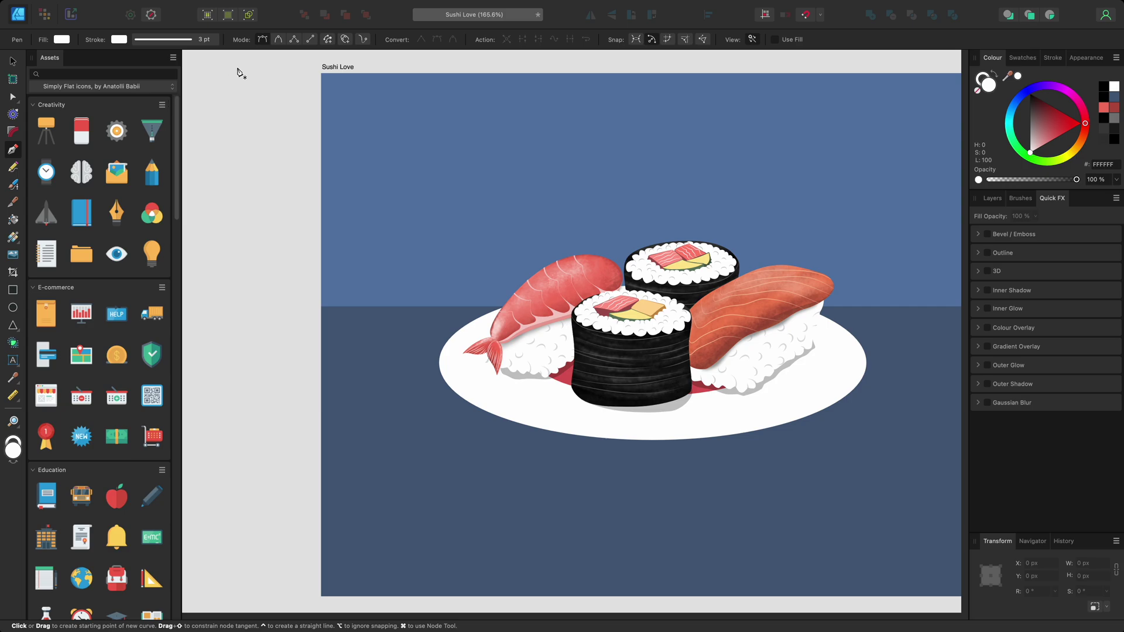
left_click(302, 7)
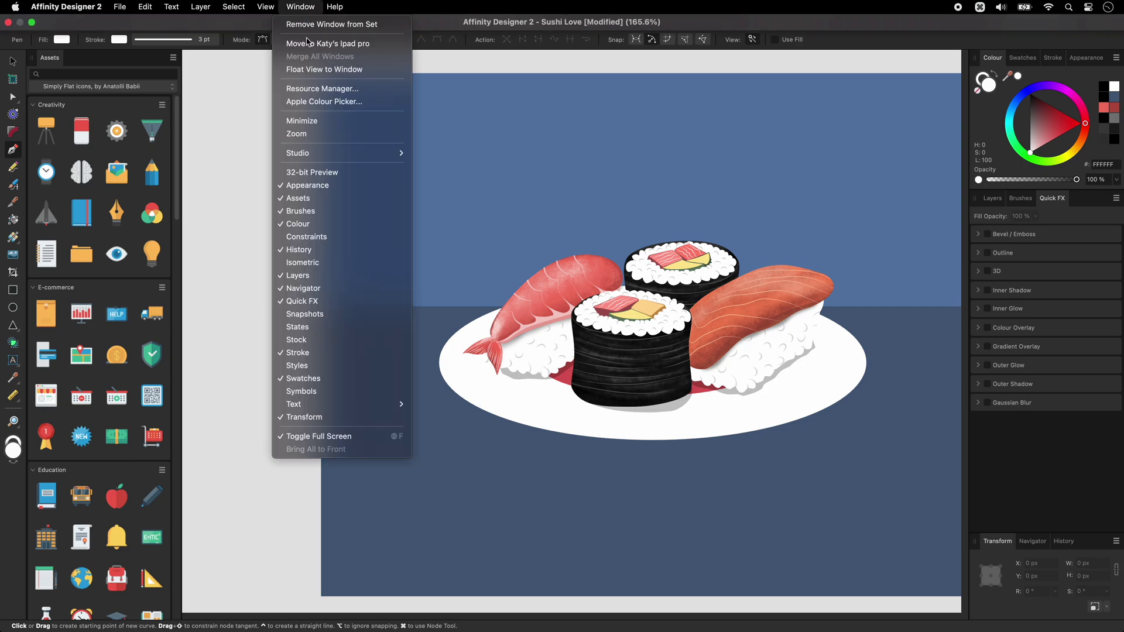
left_click(297, 340)
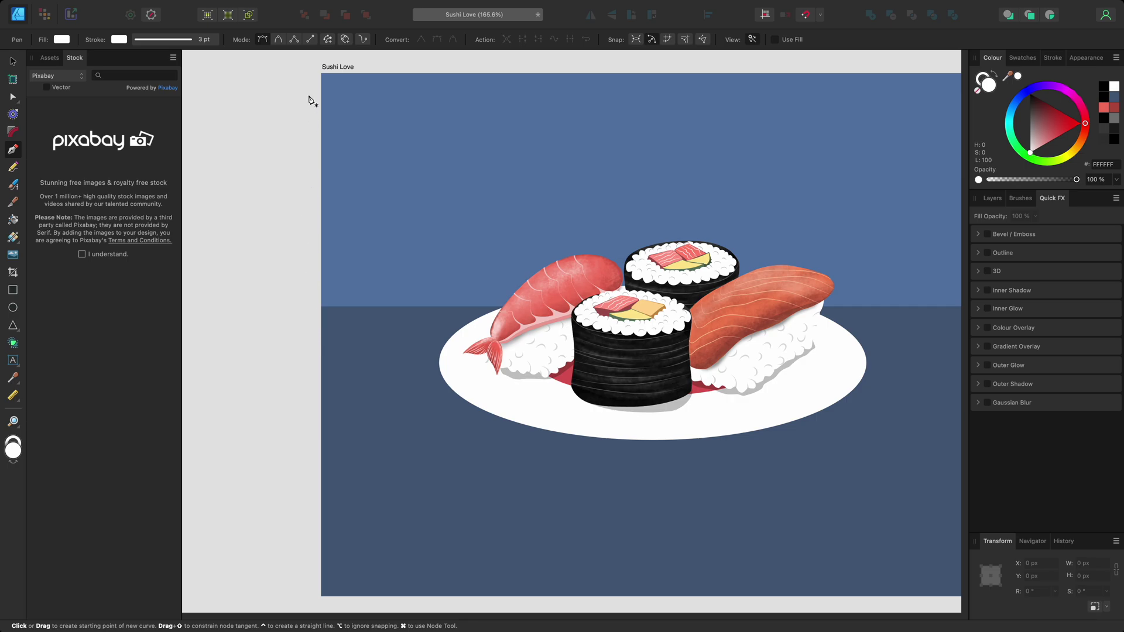
left_click(302, 6)
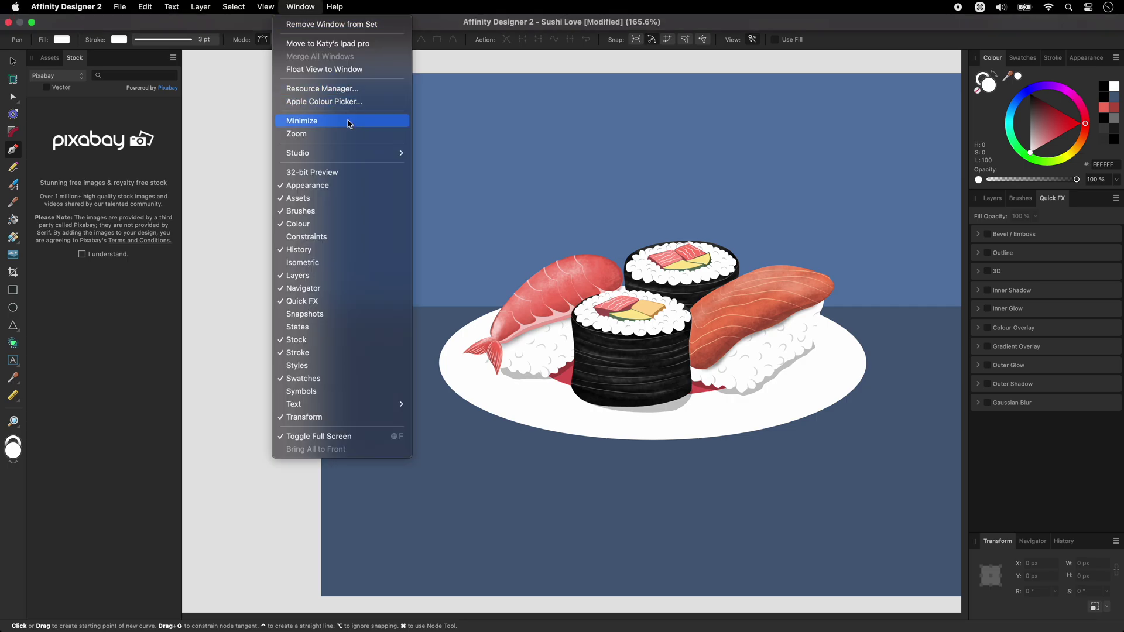
mouse_move(359, 153)
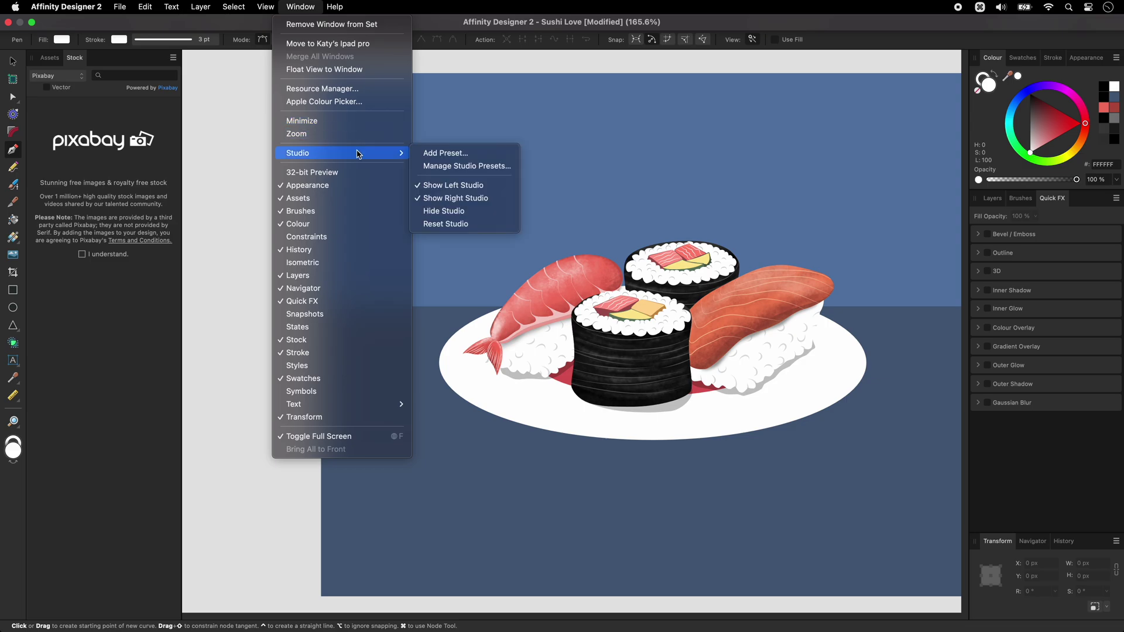
left_click(479, 144)
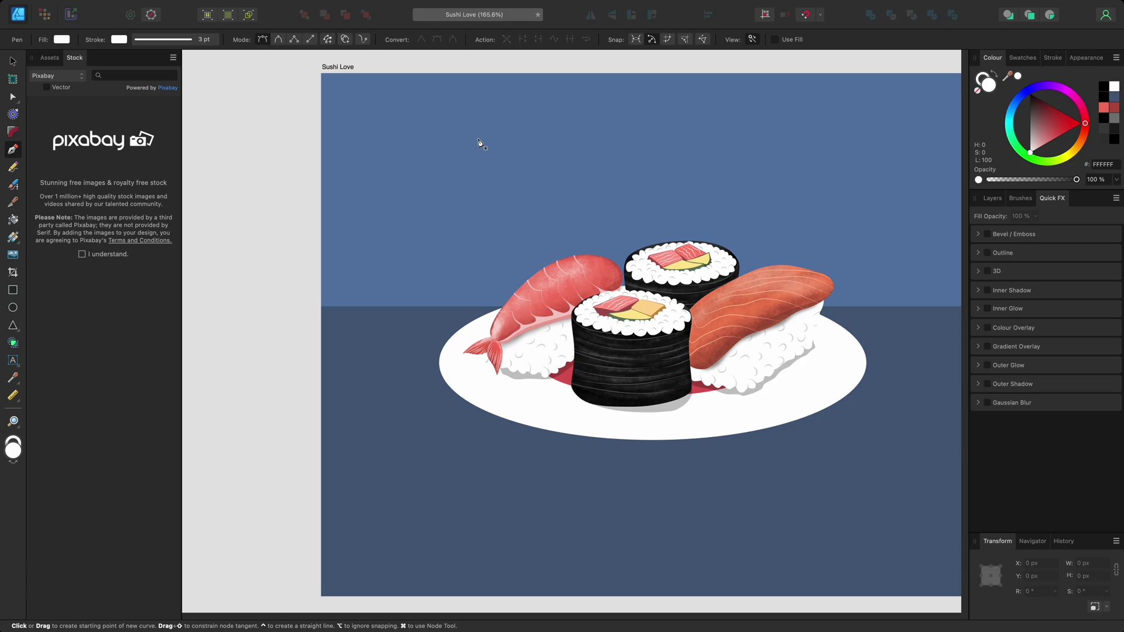
Step: Cycle through Pencil (N), Artistic Text (T), Pencil again and Pen (P), then bring up the File menu
key("n")
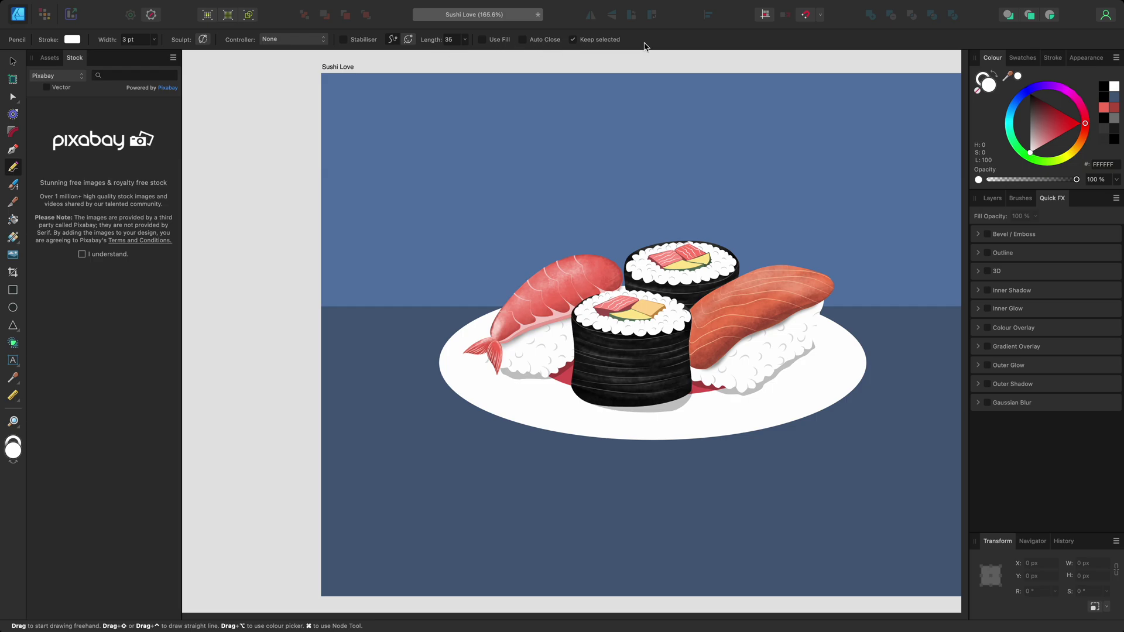
key("t")
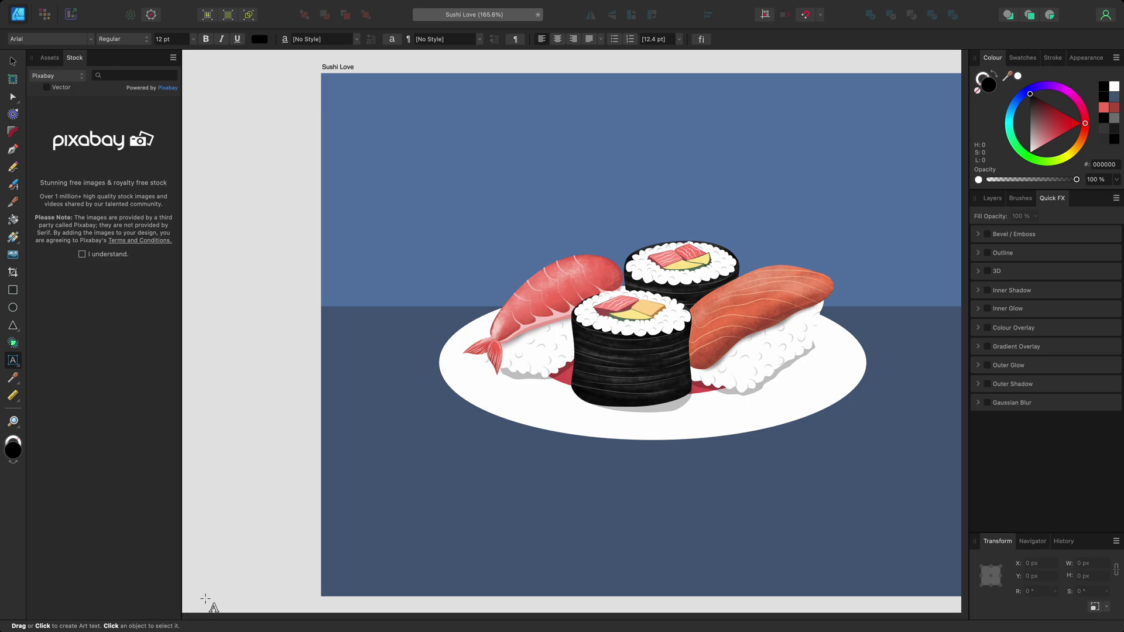
key("n")
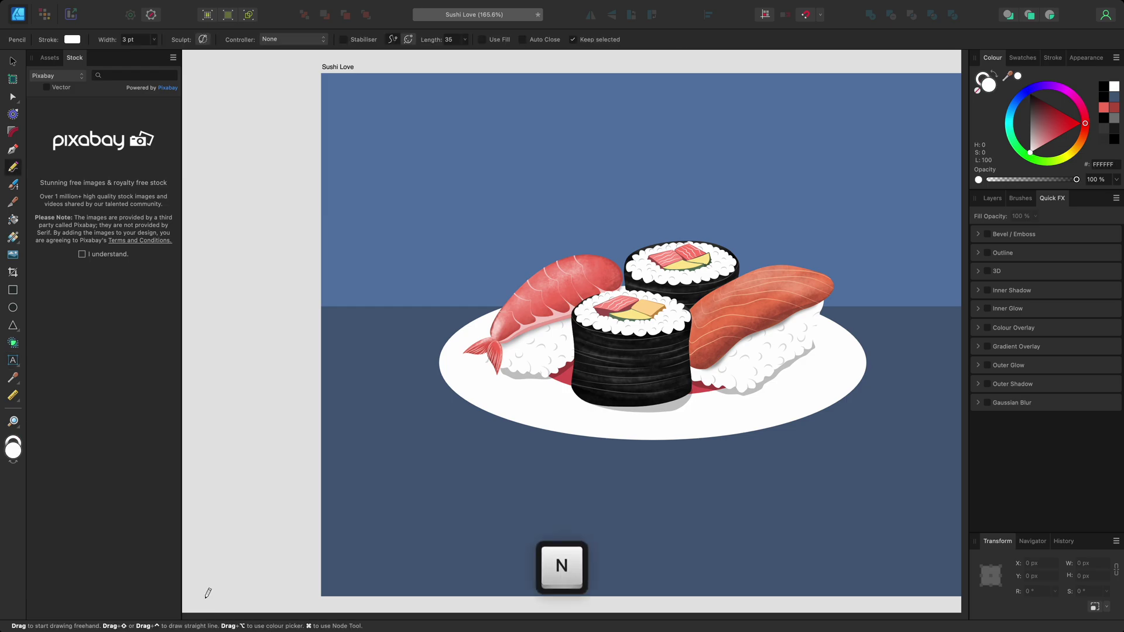
key("p")
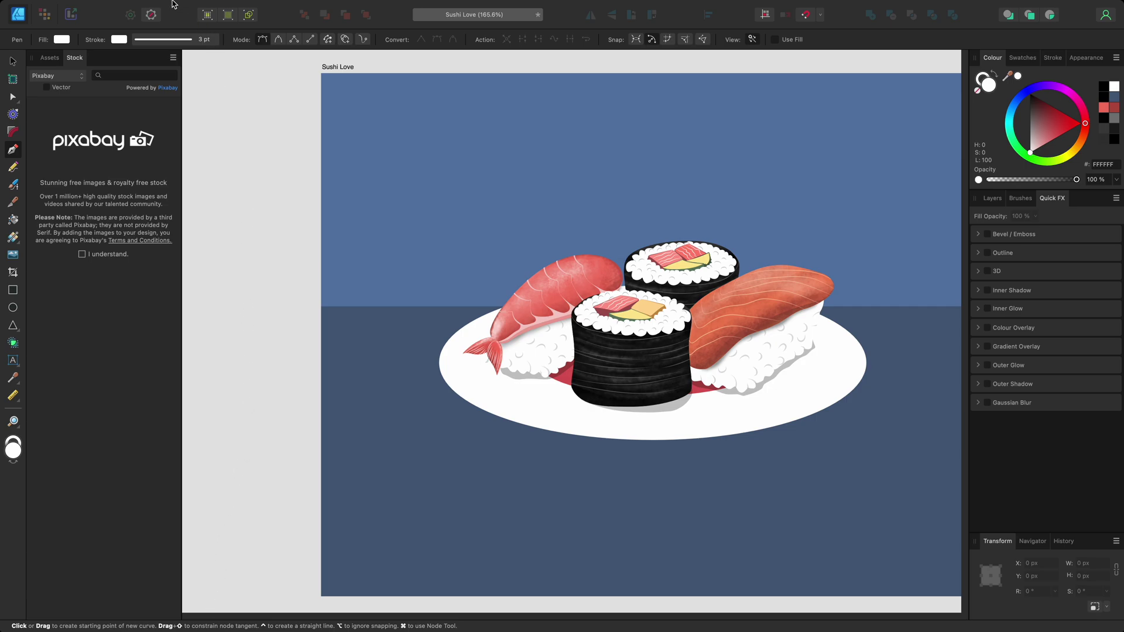
left_click(121, 7)
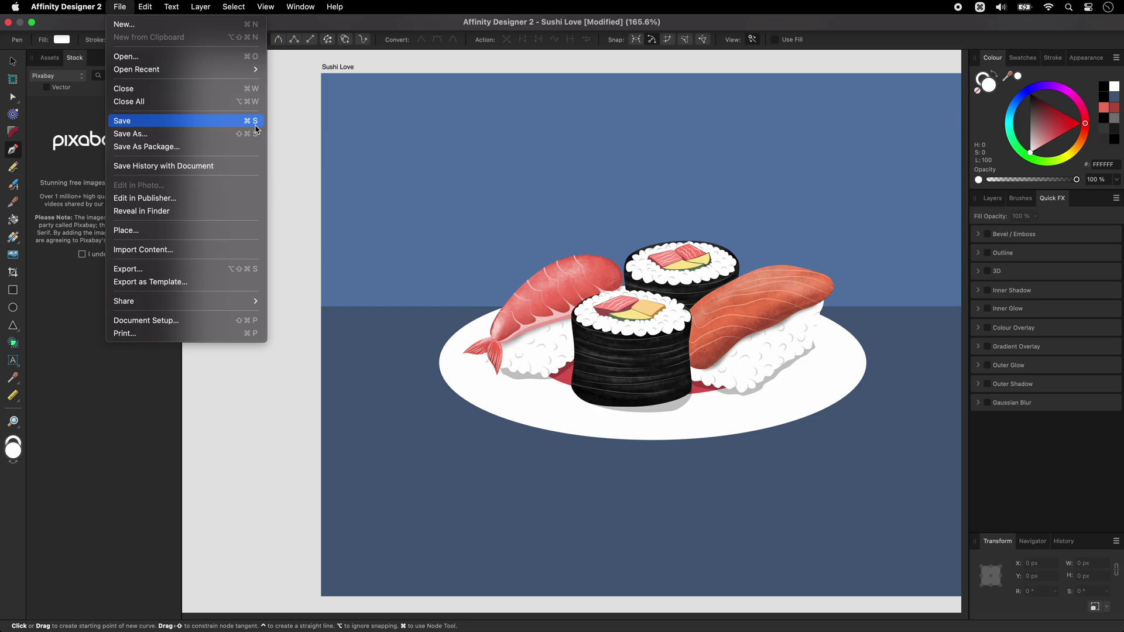
mouse_move(105, 10)
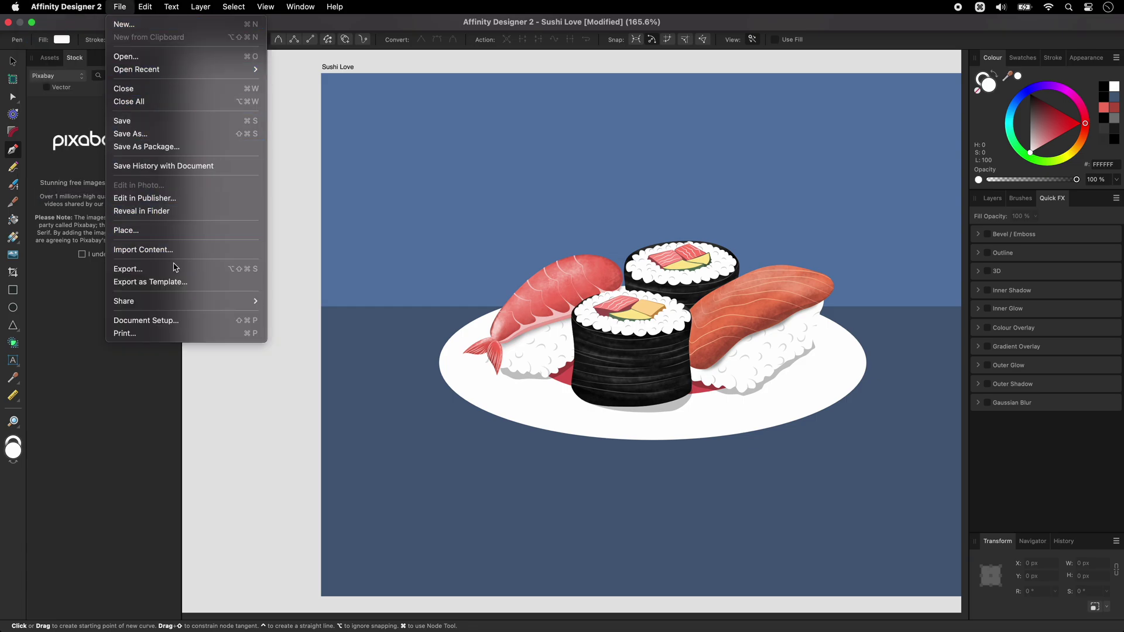
left_click(197, 323)
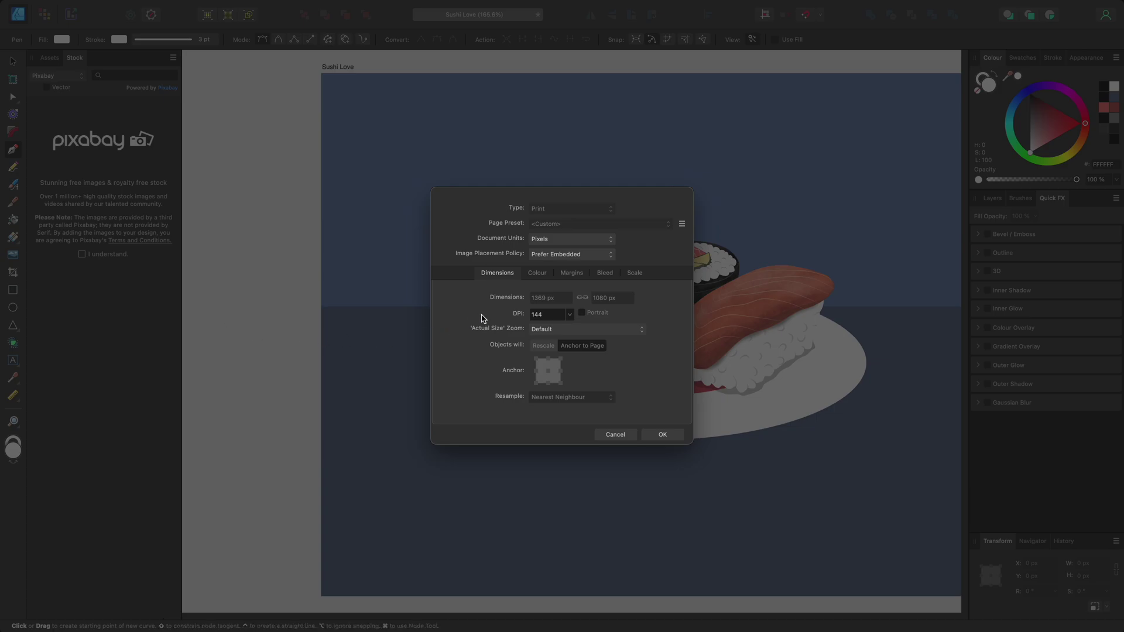
left_click(546, 276)
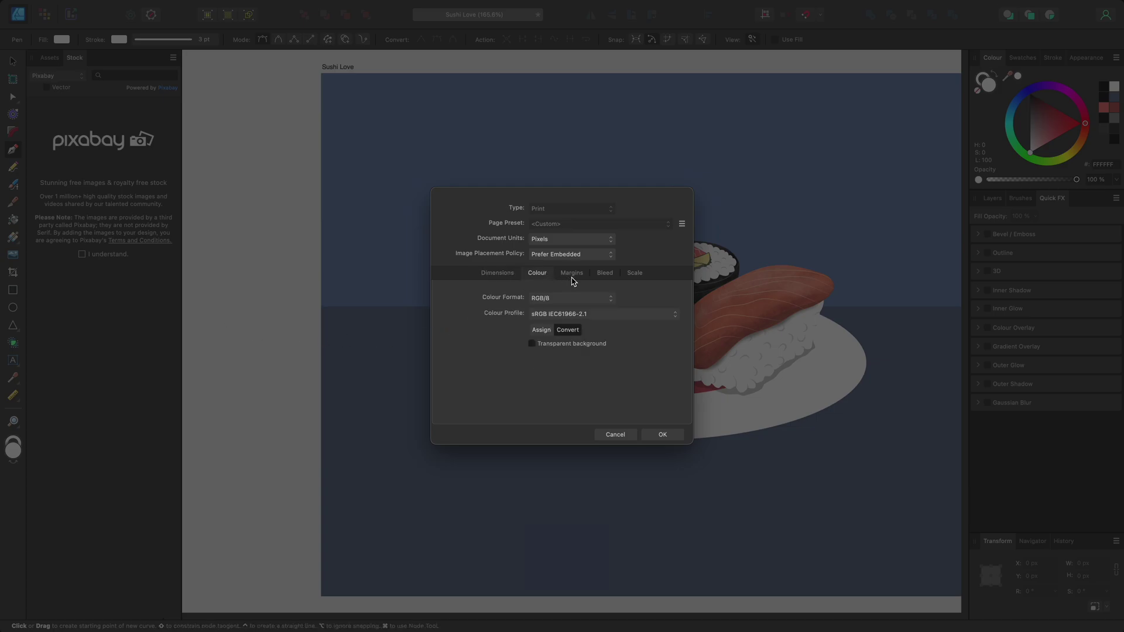
left_click(634, 276)
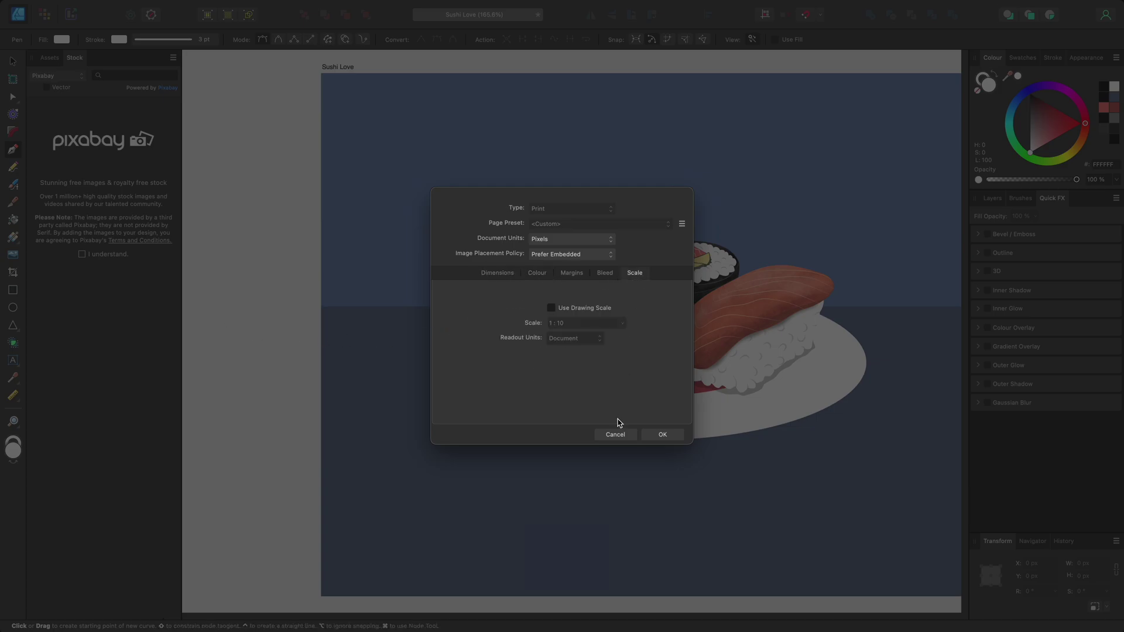
left_click(617, 436)
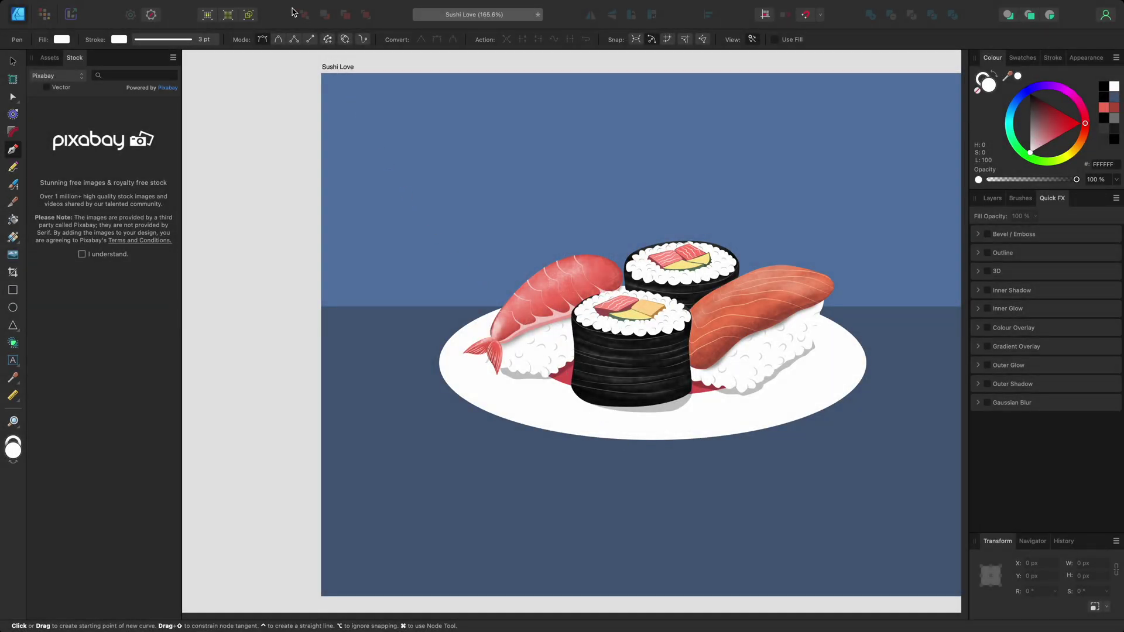
left_click(266, 7)
Step: Hide the interface with Toggle UI, pan the artwork left, restore it with Tab, and open Help
mouse_move(319, 91)
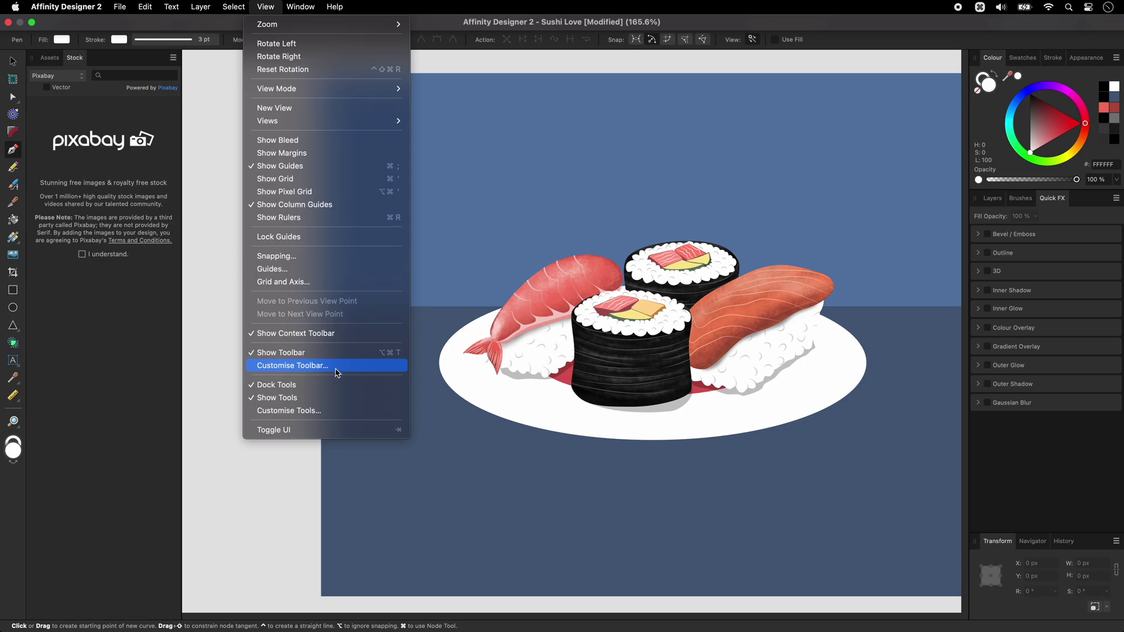
left_click(331, 430)
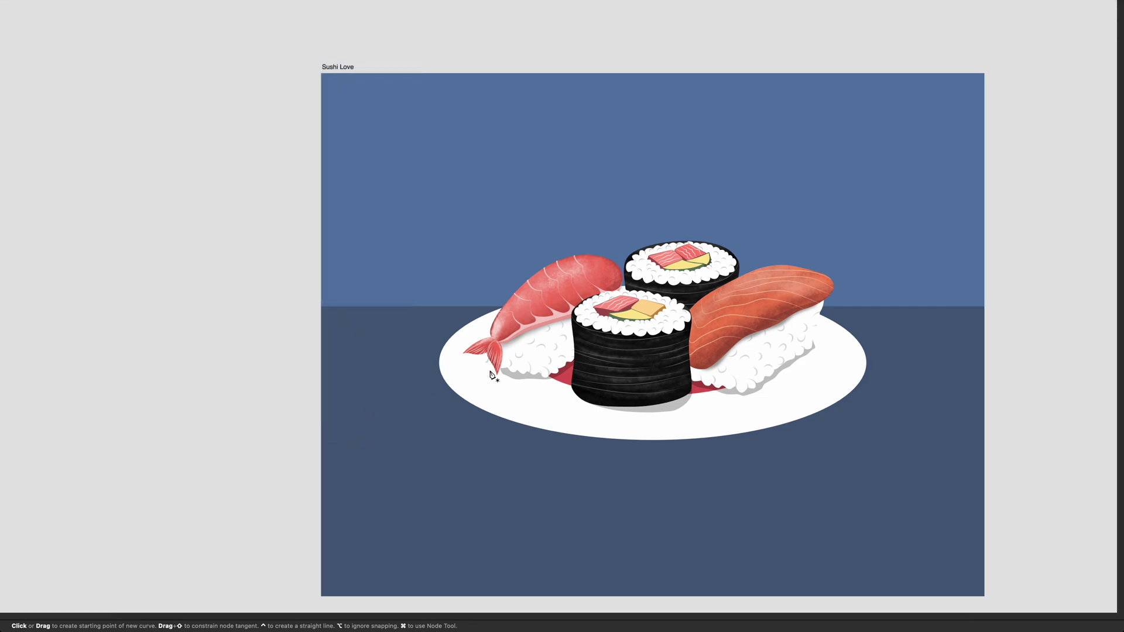
left_click_drag(696, 325, 566, 309)
key("Tab")
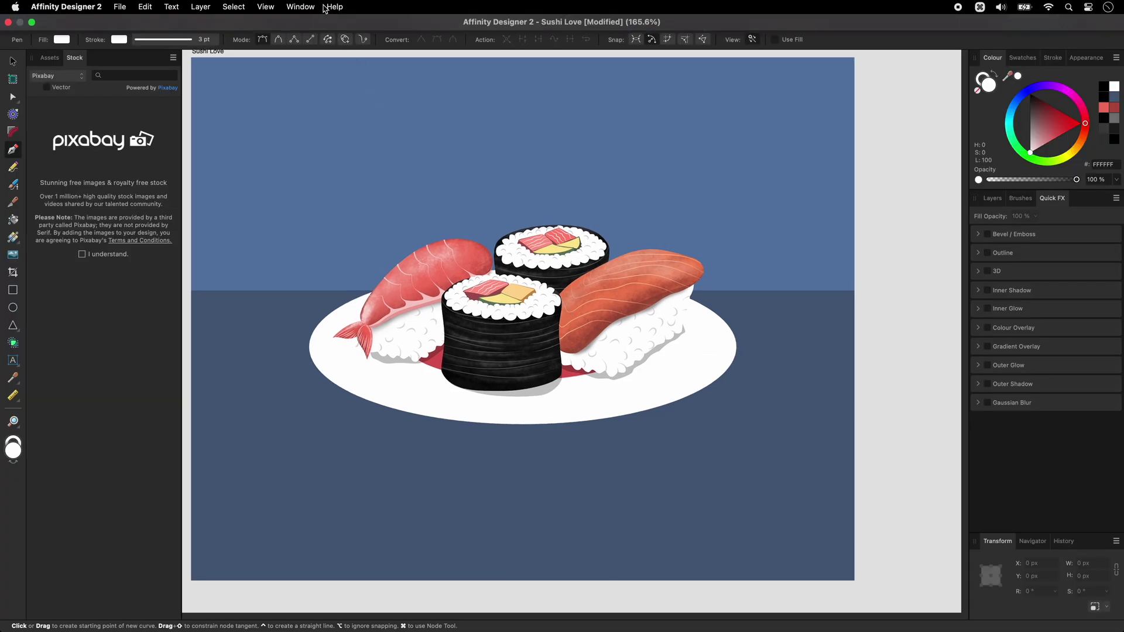
left_click(335, 6)
left_click(351, 39)
left_click(289, 101)
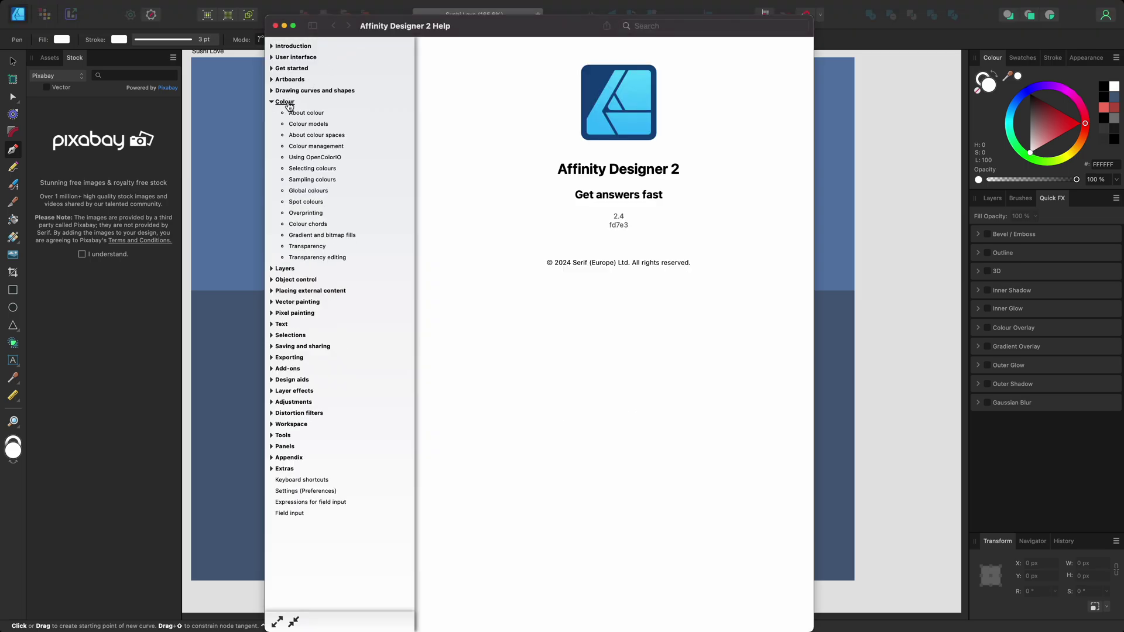
left_click(287, 268)
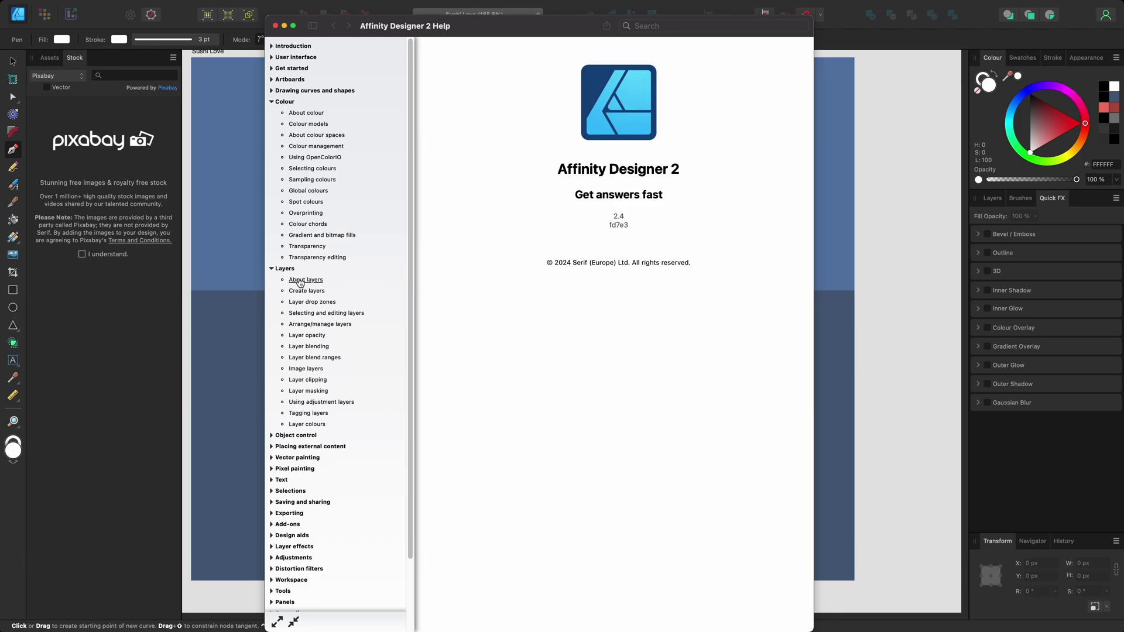
left_click(305, 280)
left_click(667, 27)
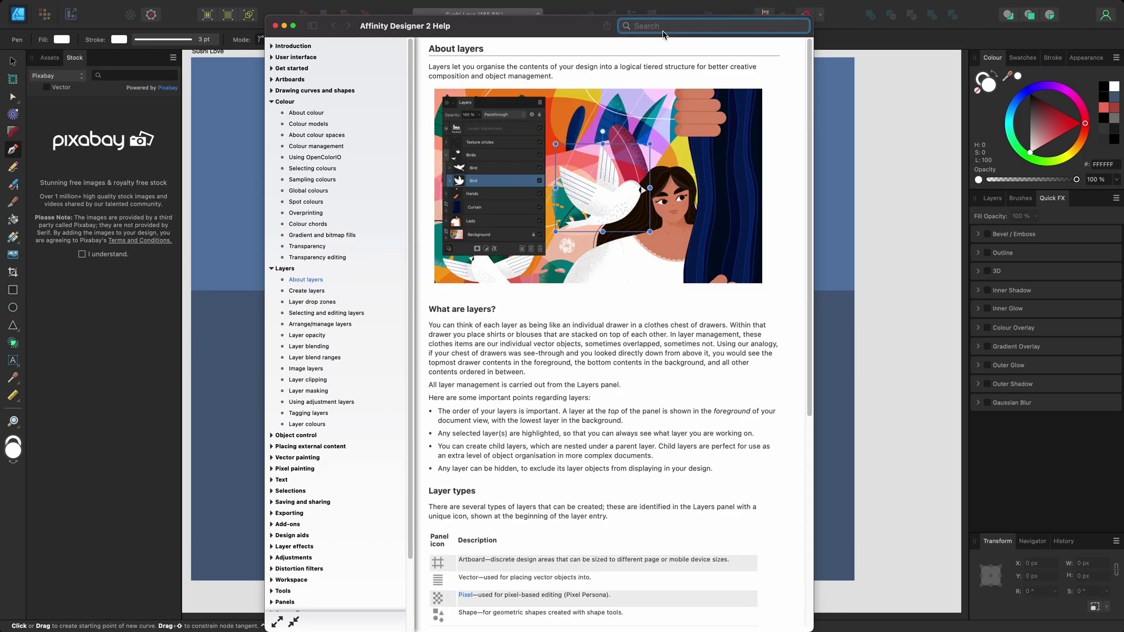
left_click(275, 25)
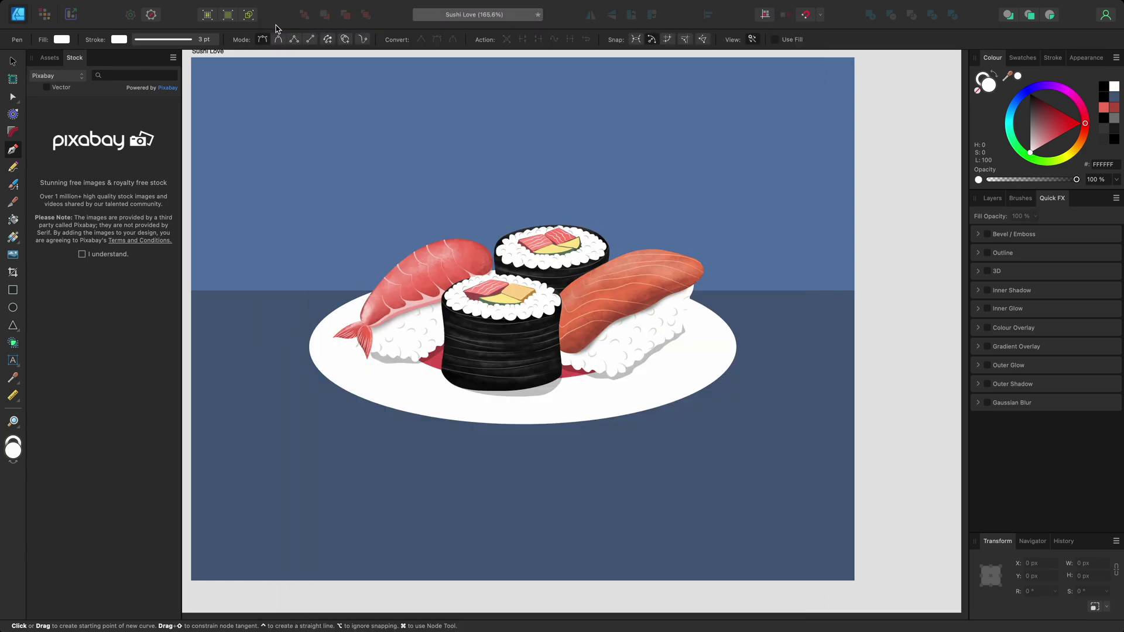